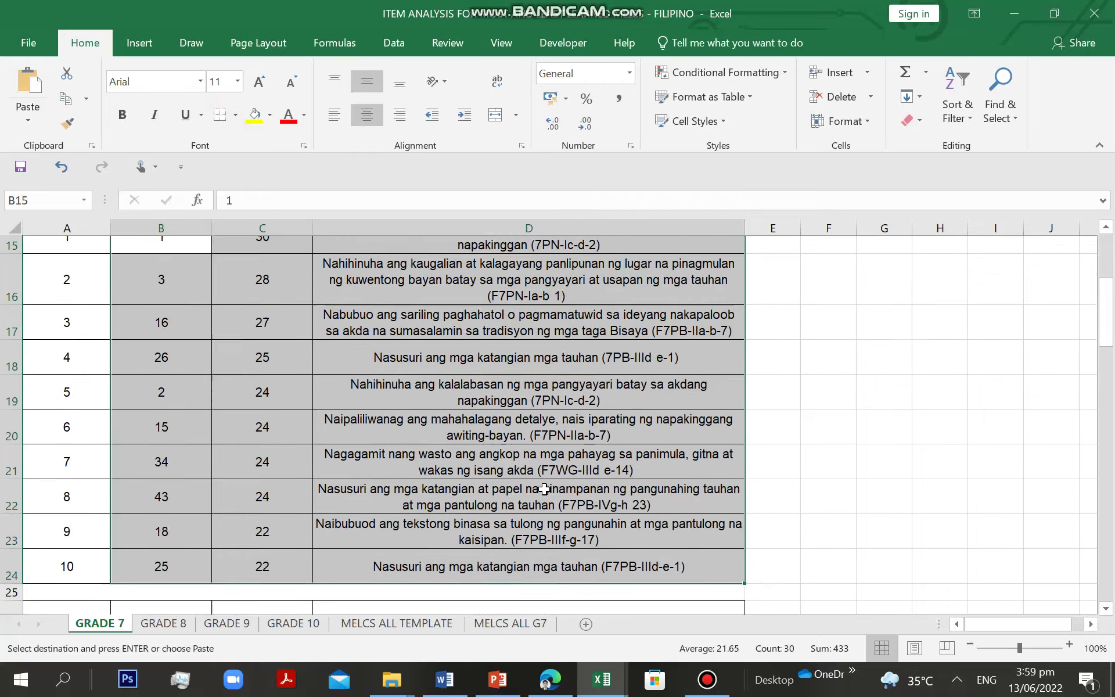
# Review the completed ten-item skills ranking on the GRADE 7 sheet and inspect the lowest-ranked items on the MELCS ALL G7 sheet
pyautogui.scroll(3, 540, 487)
pyautogui.click(536, 492)
pyautogui.scroll(-3, 537, 492)
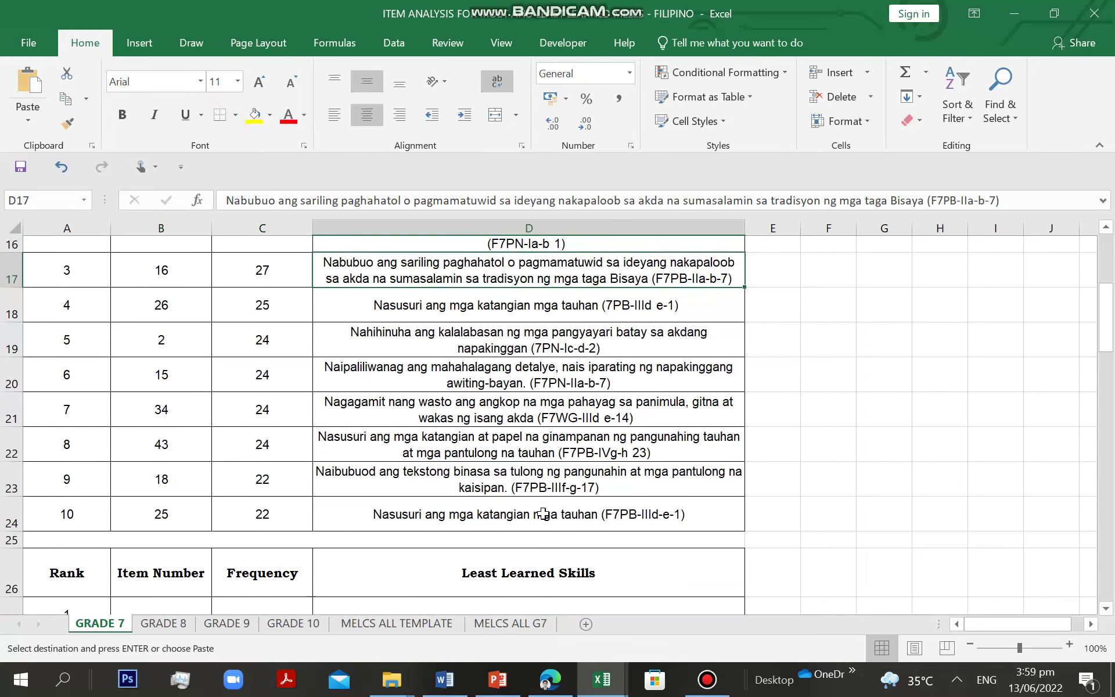
pyautogui.click(540, 510)
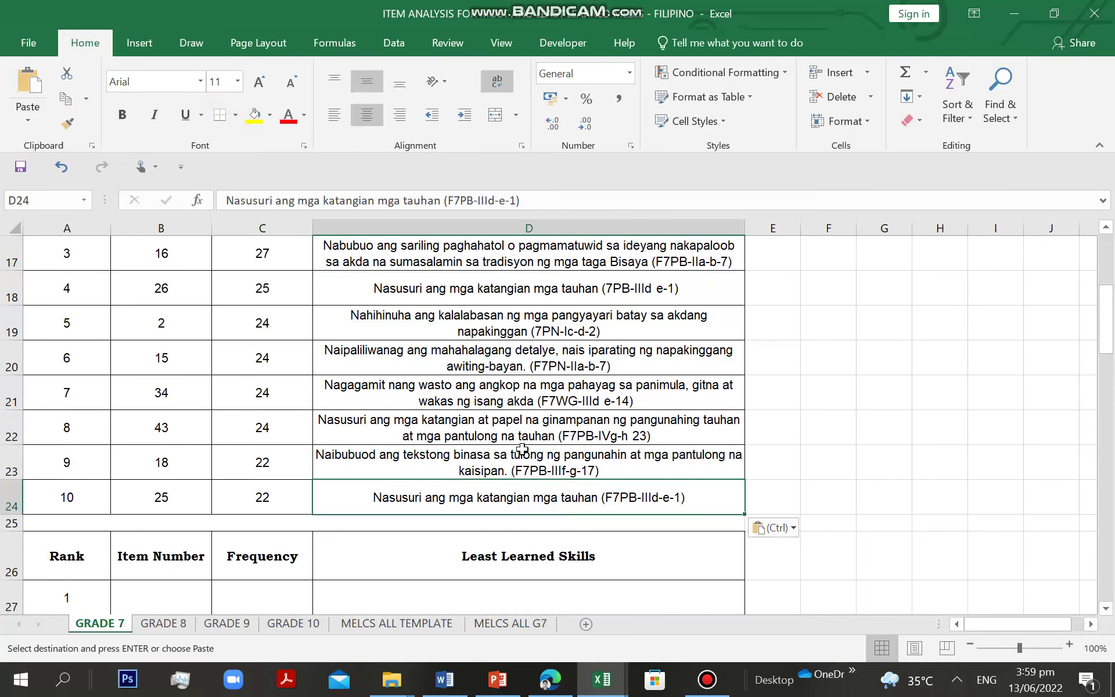
pyautogui.click(510, 623)
pyautogui.scroll(-10, 461, 527)
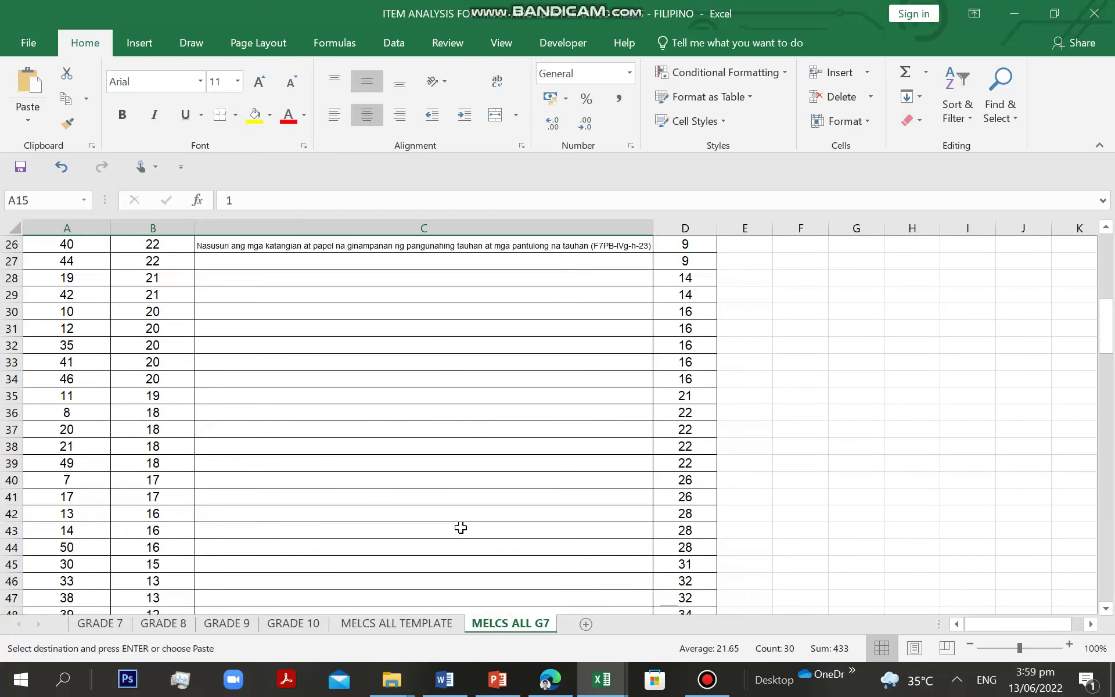
pyautogui.scroll(-5, 460, 528)
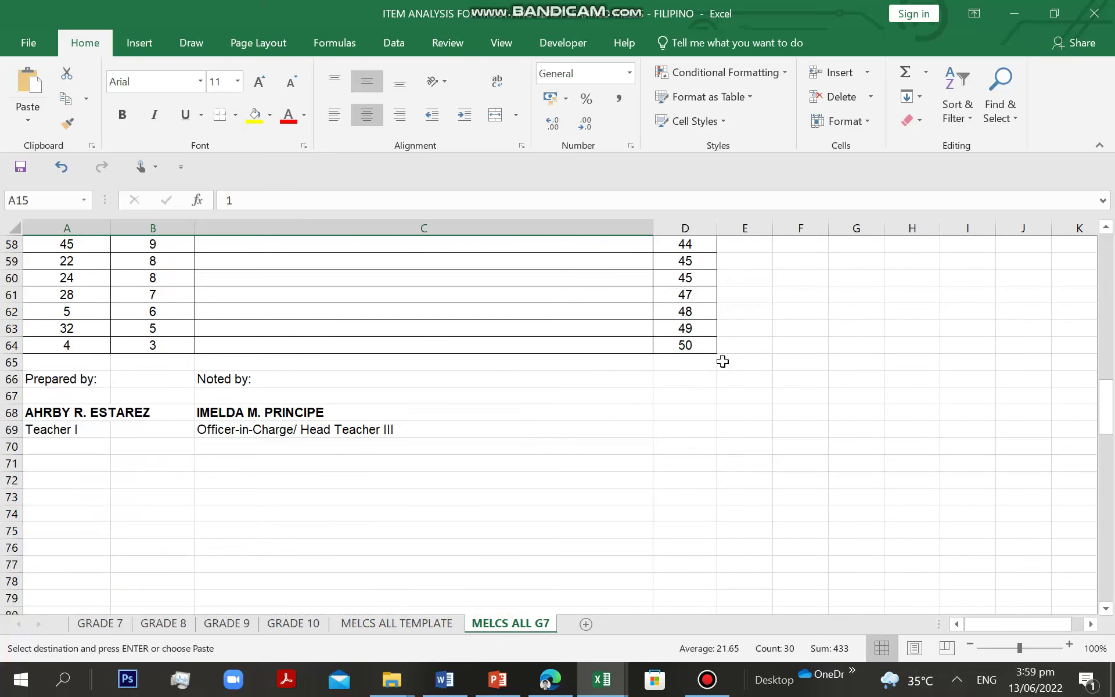
pyautogui.moveTo(706, 347); pyautogui.dragTo(87, 335)
pyautogui.scroll(3, 244, 456)
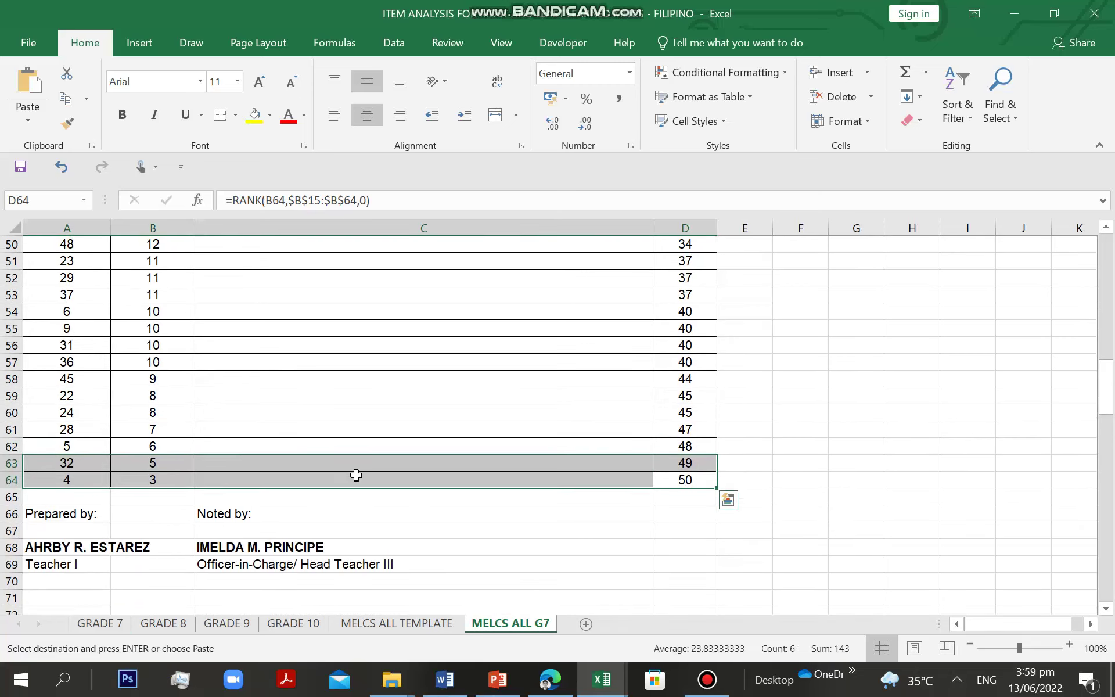
pyautogui.click(384, 477)
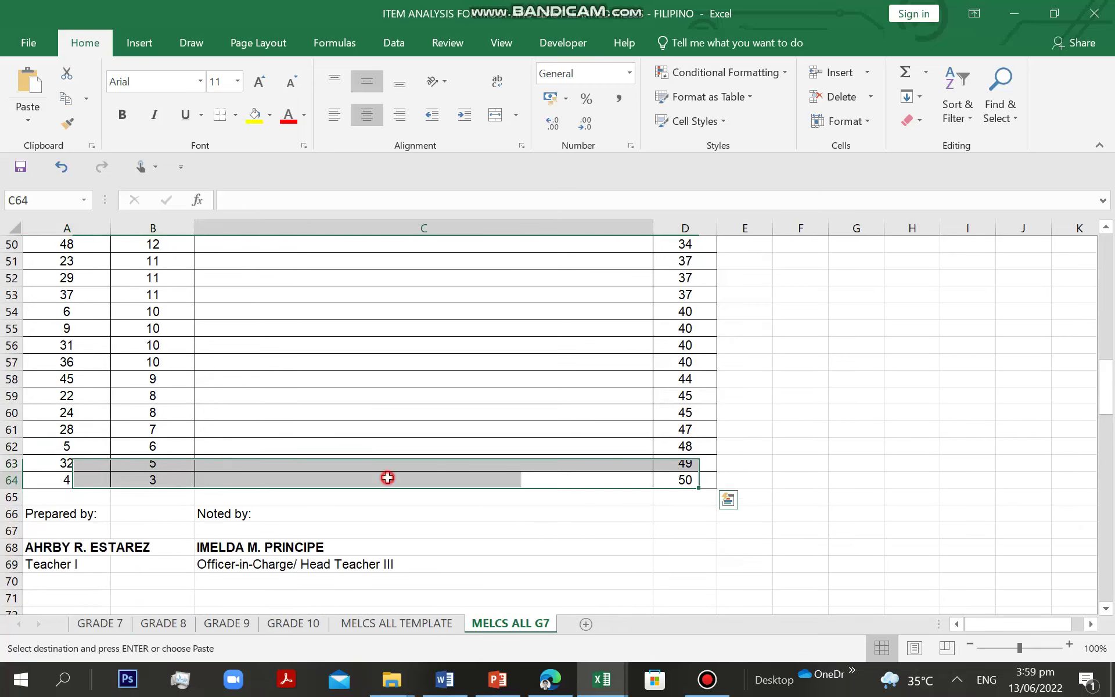
pyautogui.click(93, 479)
# Copy the competency description covering item 4 from the PDF table in Edge, and return to the MELCS ALL G7 sheet in Excel
pyautogui.click(550, 680)
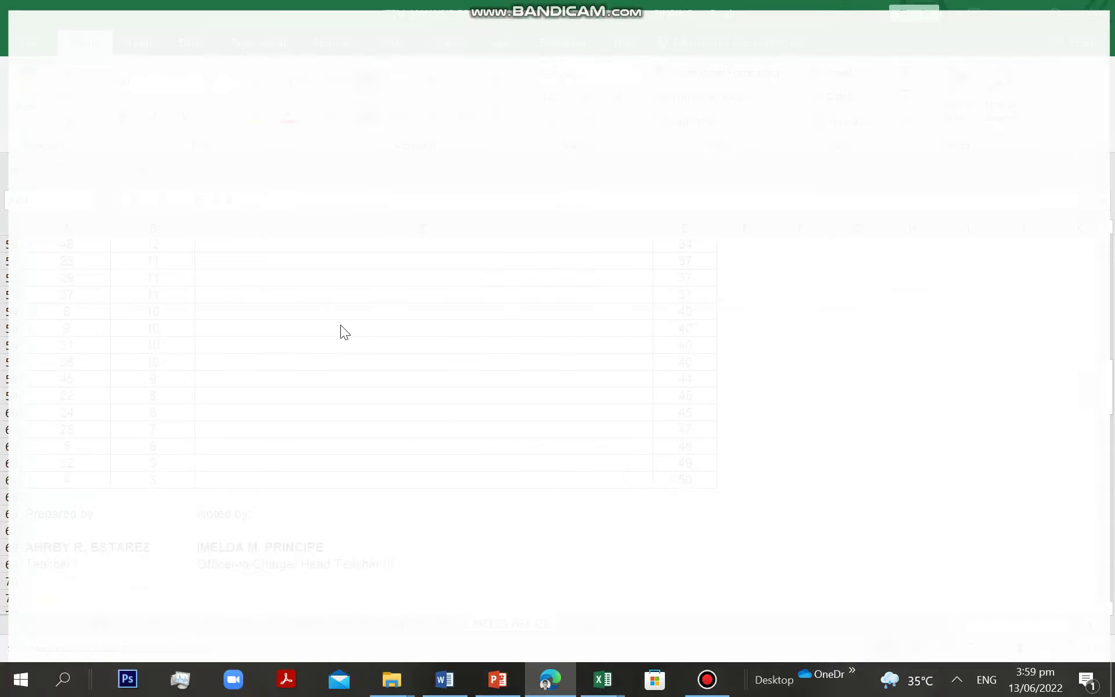
pyautogui.scroll(-5, 331, 437)
pyautogui.scroll(15, 345, 448)
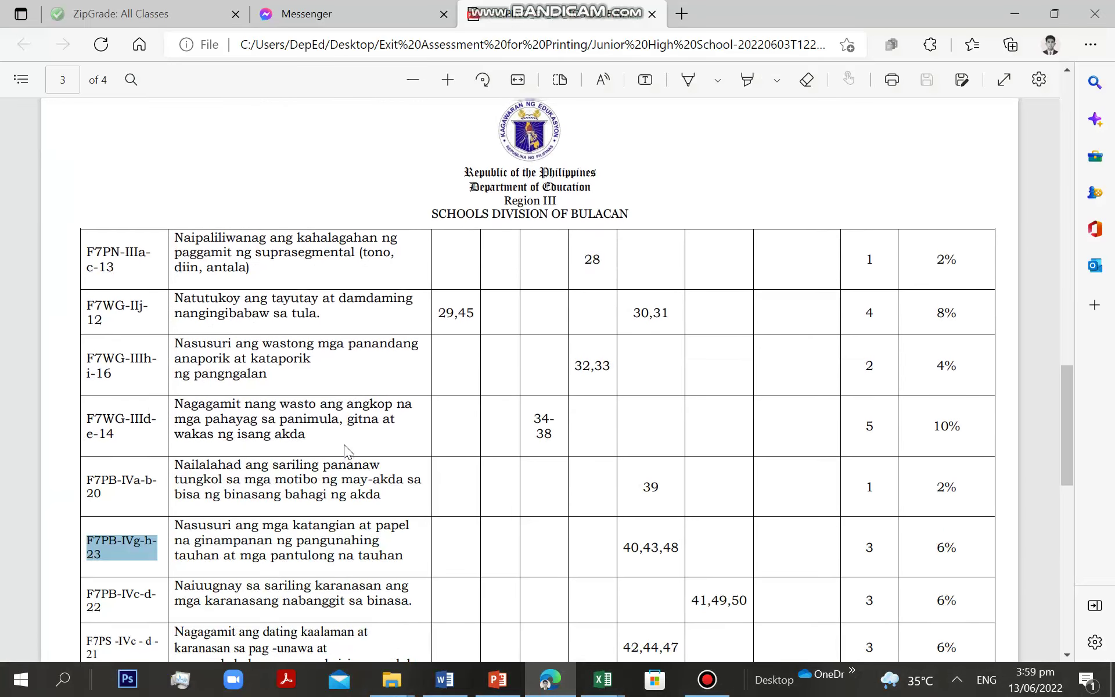
pyautogui.scroll(5, 344, 444)
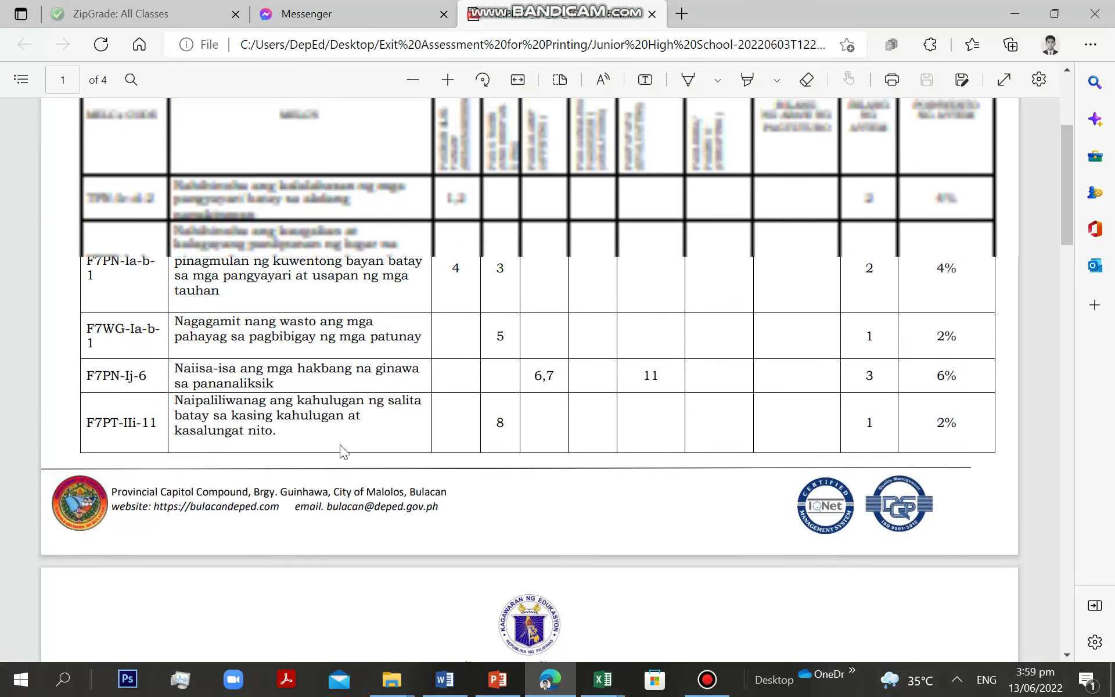
pyautogui.moveTo(177, 230); pyautogui.dragTo(225, 288)
pyautogui.hotkey('ctrl', 'c')
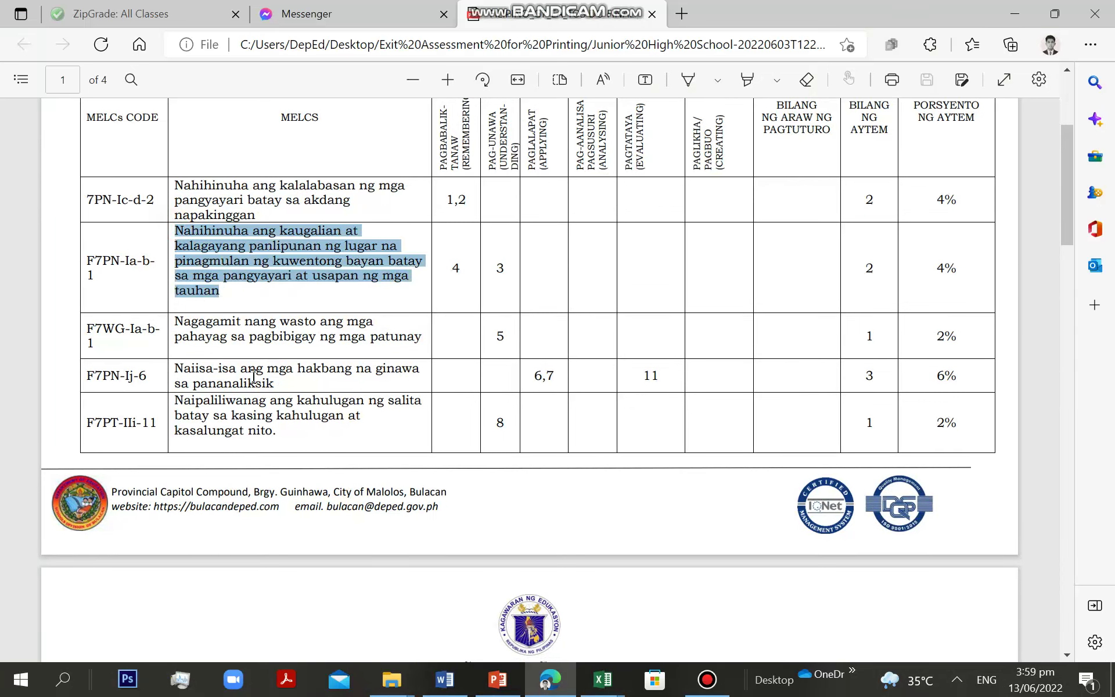
pyautogui.moveTo(604, 679)
pyautogui.click(517, 598)
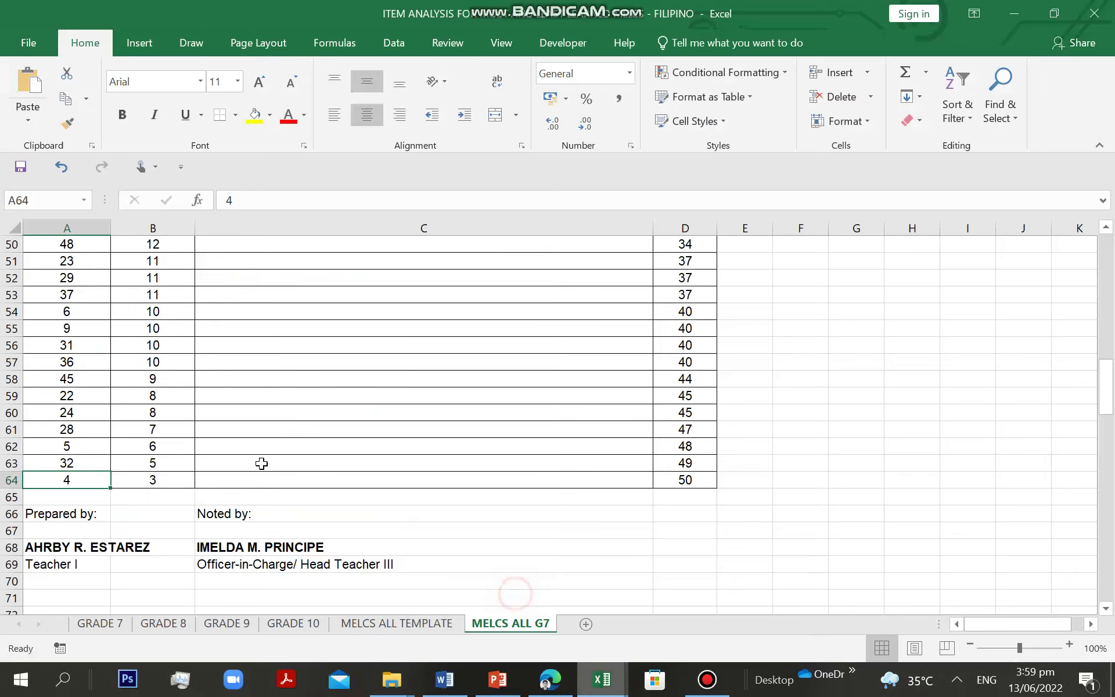
pyautogui.doubleClick(231, 476)
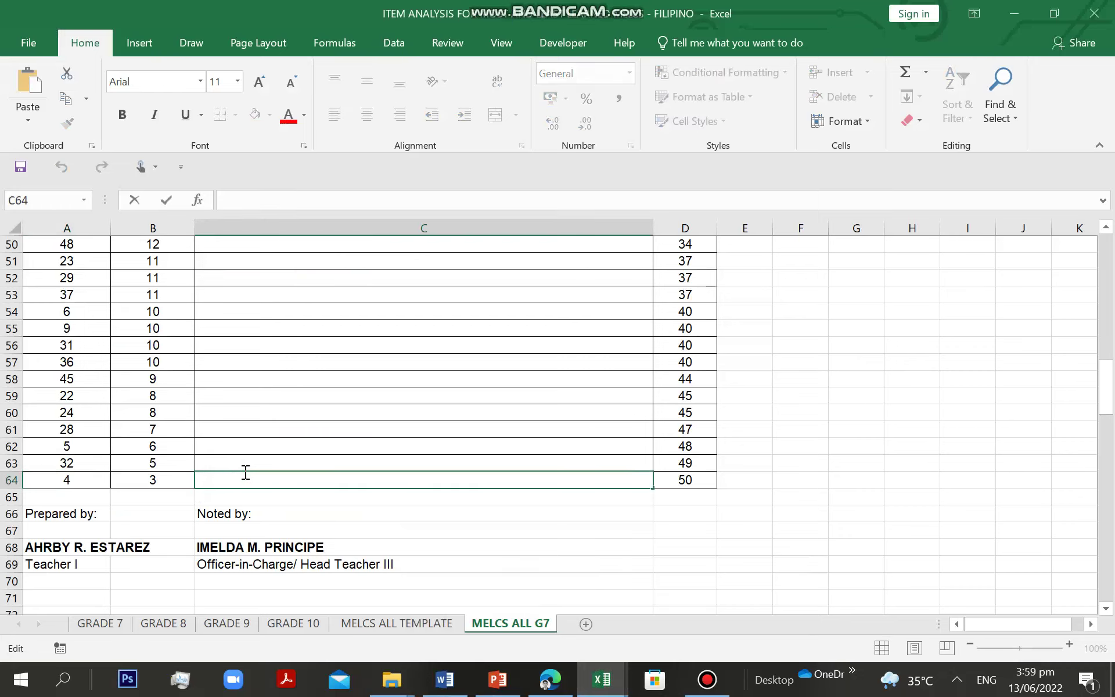
pyautogui.hotkey('ctrl', 'v')
pyautogui.click(281, 431)
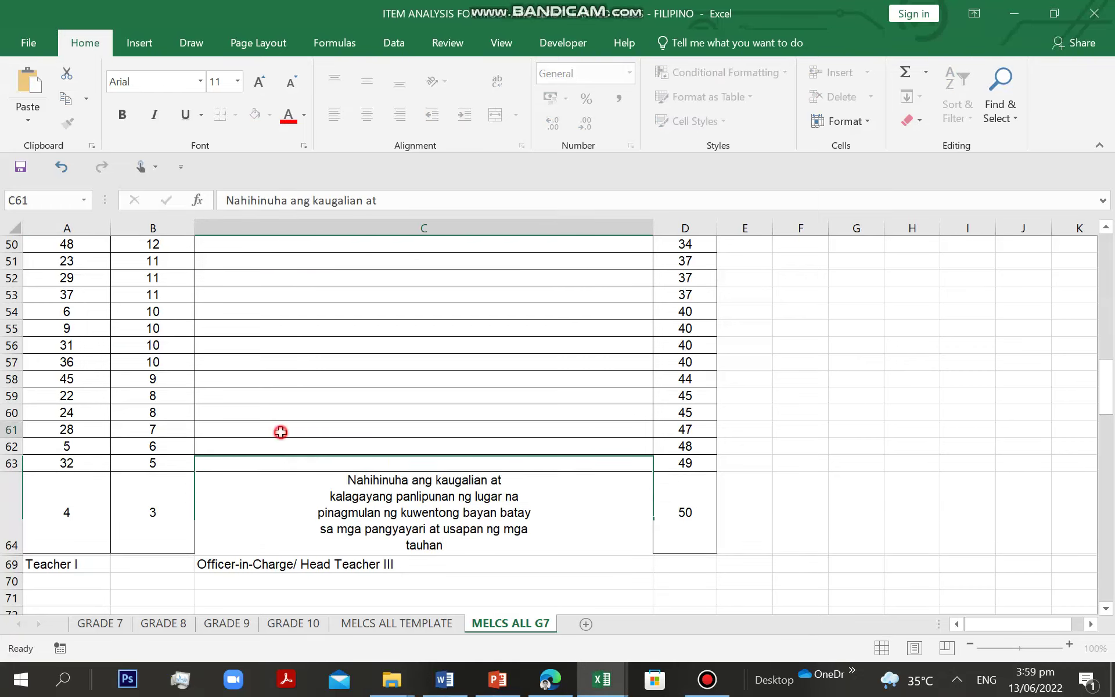
pyautogui.hotkey('ctrl', 'z')
# Paste the copied competency description into cell C64 for item 4, using the destination formatting
pyautogui.rightClick(304, 483)
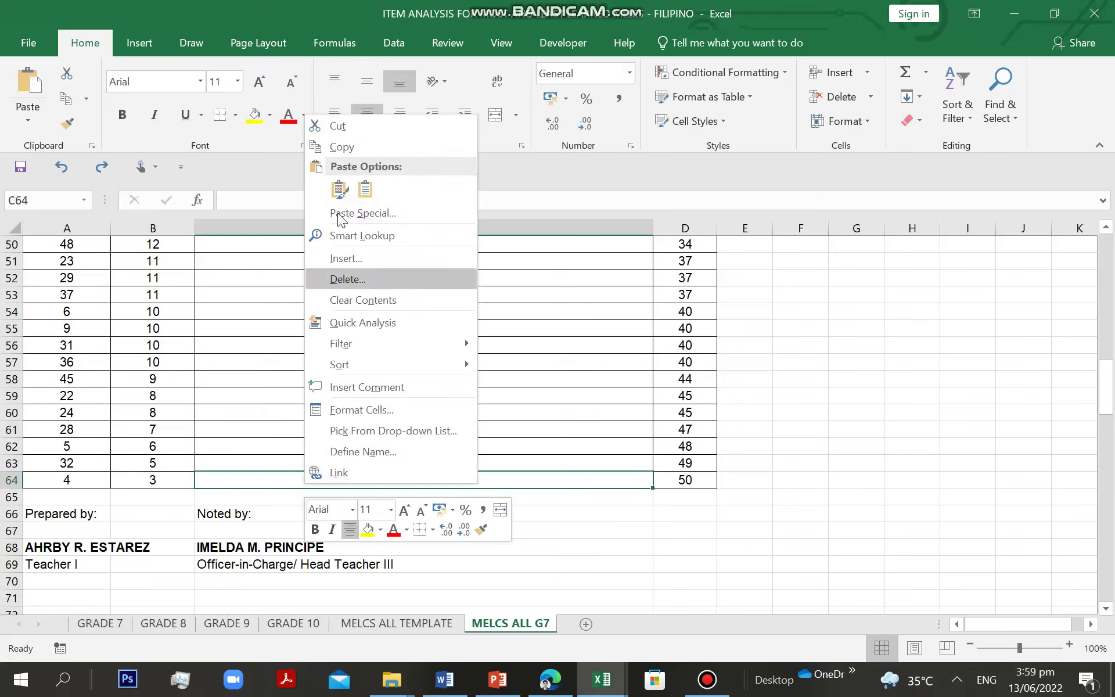
pyautogui.click(363, 190)
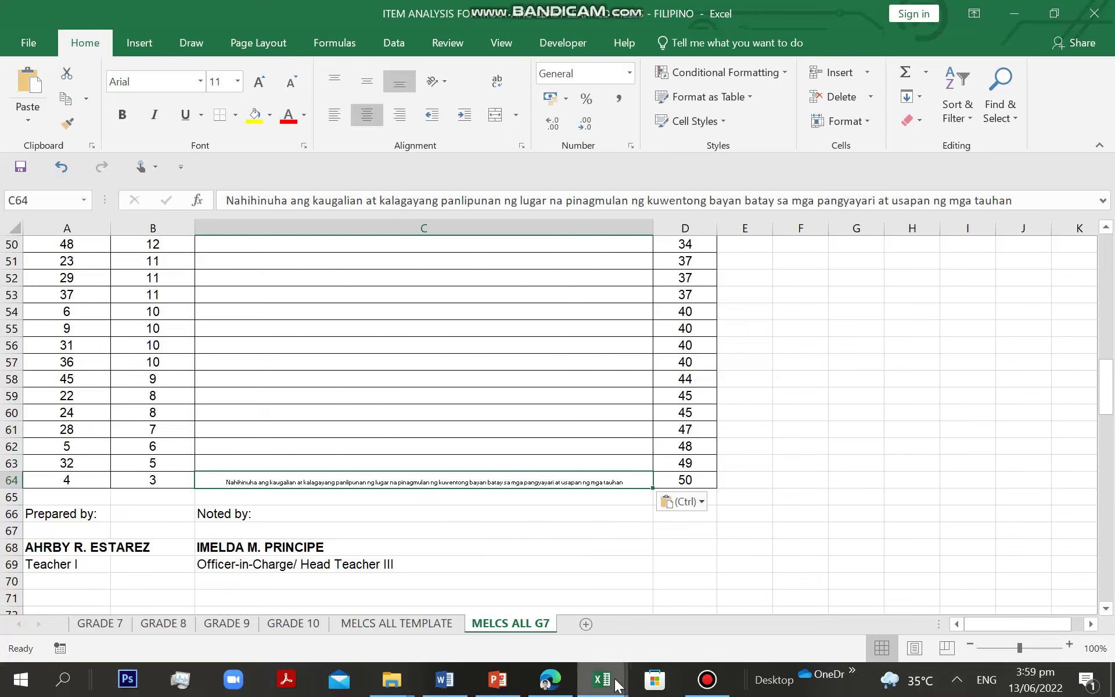
# Get item 4's MELC code from the PDF in Edge and append it in parentheses to the description in cell C64 in Excel
pyautogui.moveTo(601, 680)
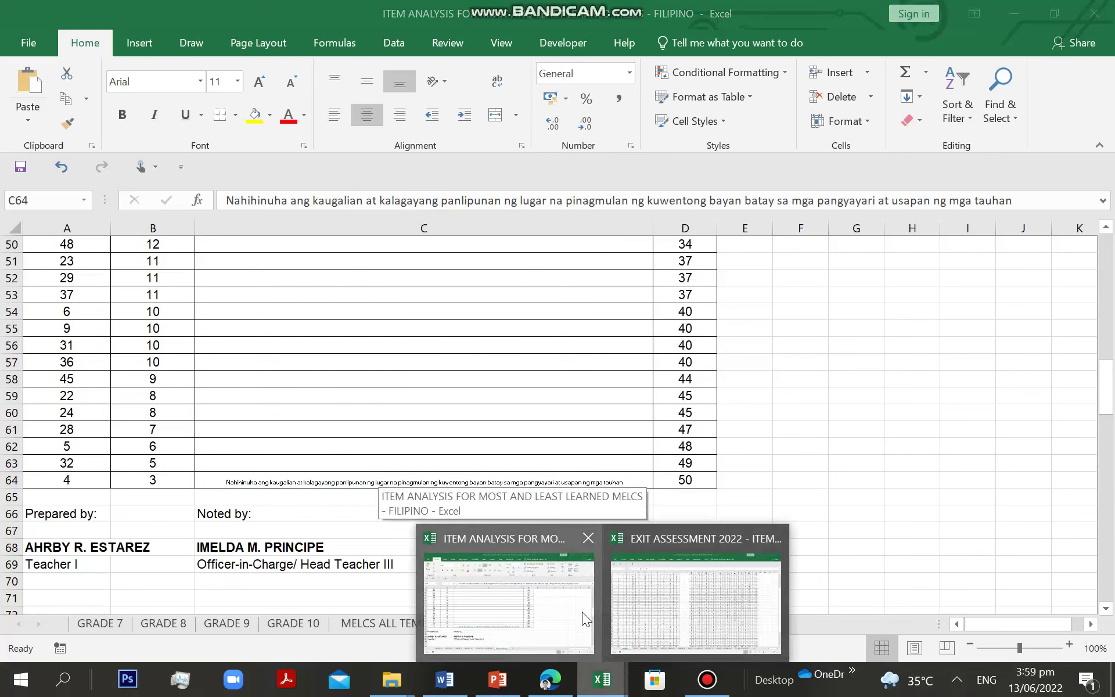
pyautogui.click(549, 679)
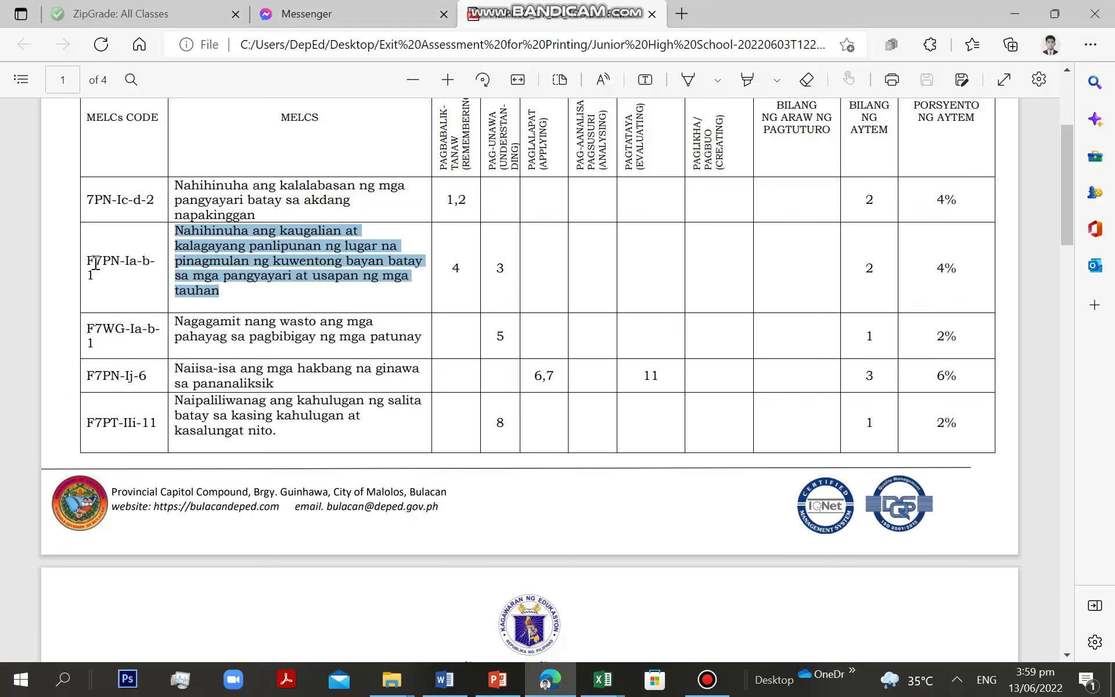
pyautogui.moveTo(88, 265); pyautogui.dragTo(109, 279)
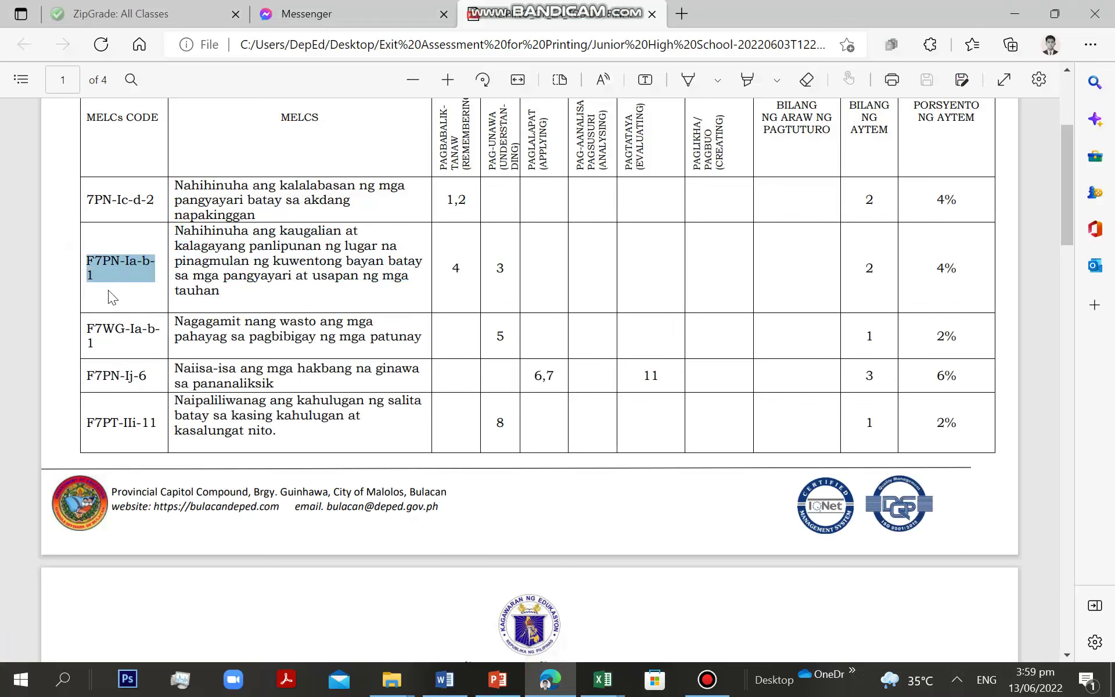
pyautogui.moveTo(602, 679)
pyautogui.click(540, 619)
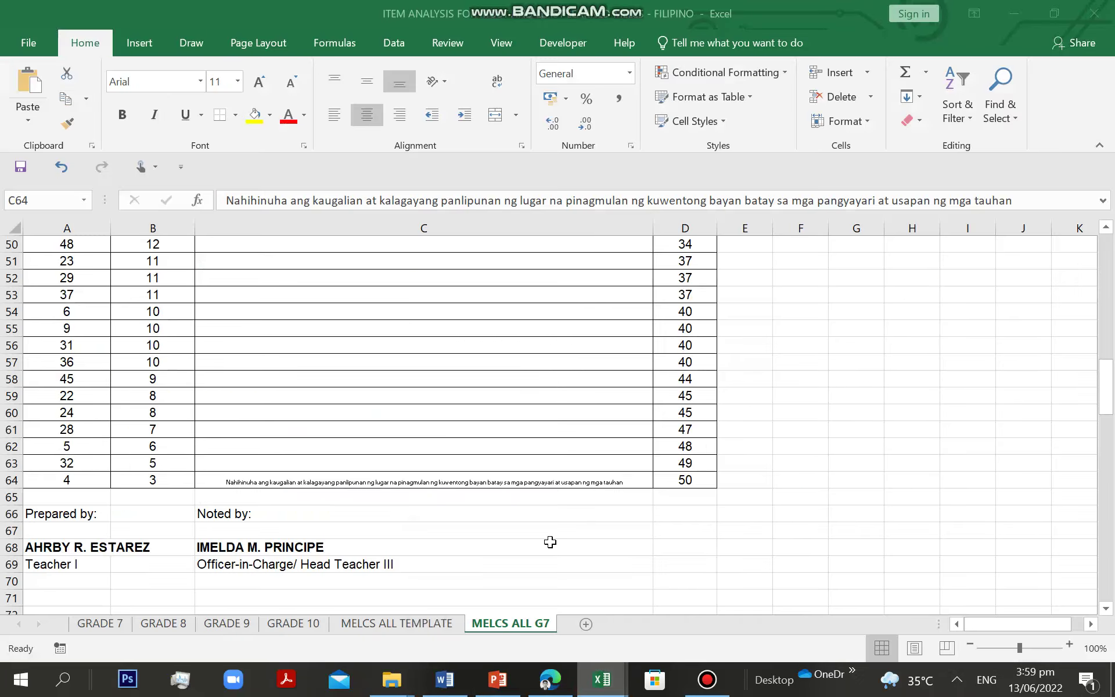
pyautogui.doubleClick(633, 482)
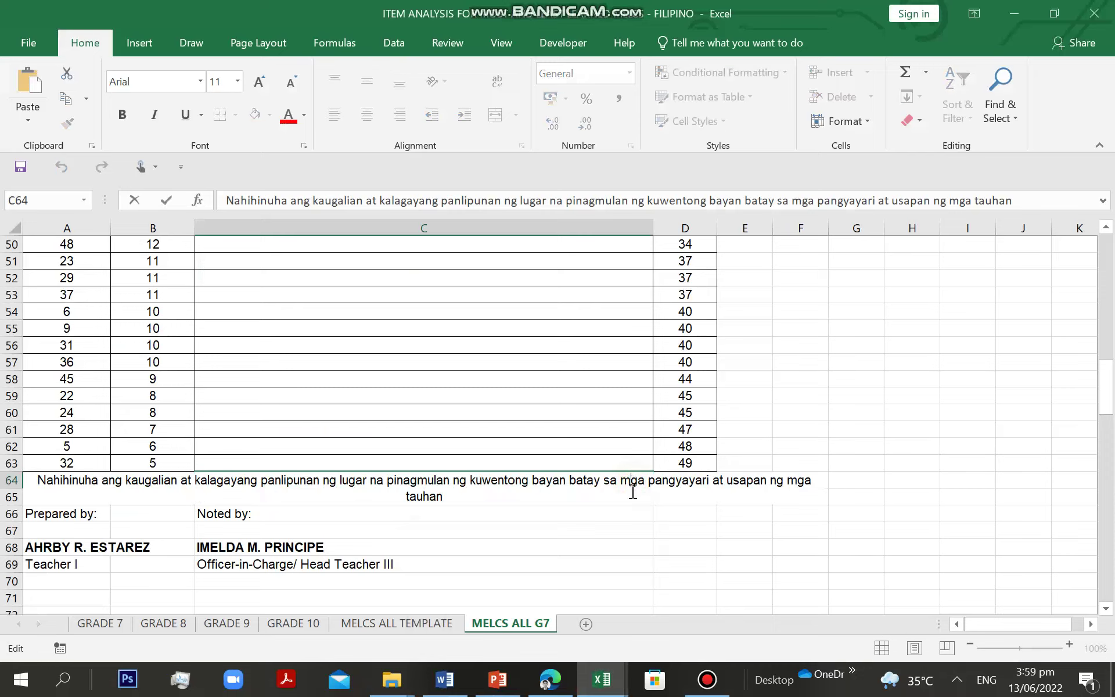
pyautogui.write('(')
pyautogui.write('F7PN-Ia-b  1')
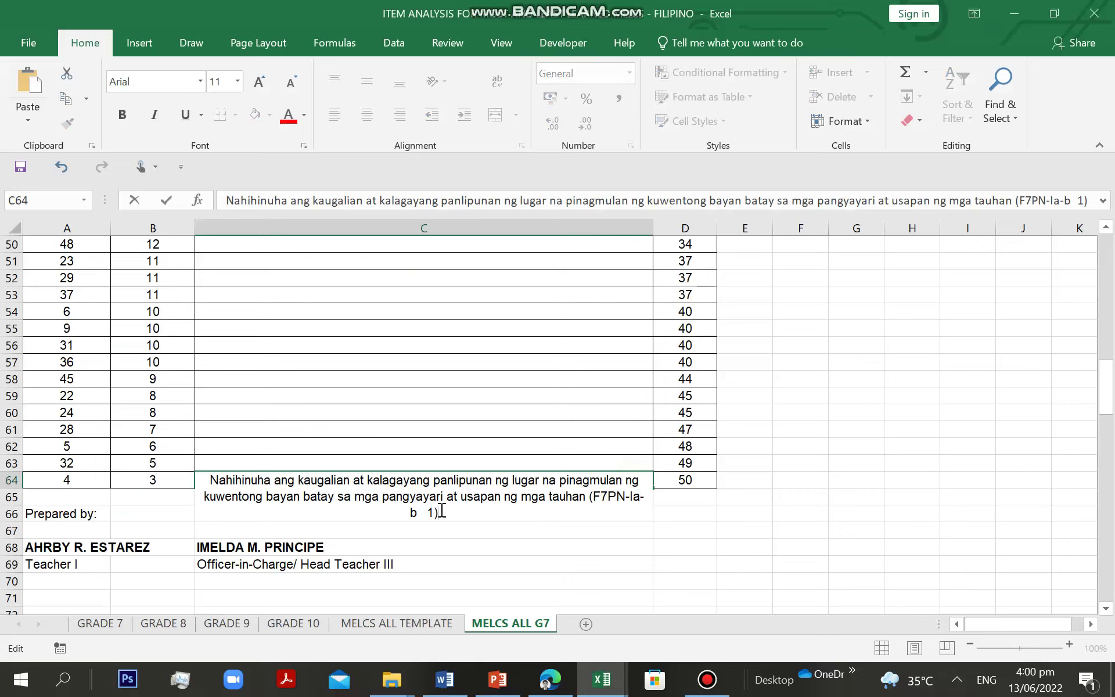
# Replace the gap before the final 1 of the code in C64 with a hyphen, making it (F7PN-Ia-b-1)
pyautogui.click(424, 513)
pyautogui.press('BackSpace')
pyautogui.press('BackSpace')
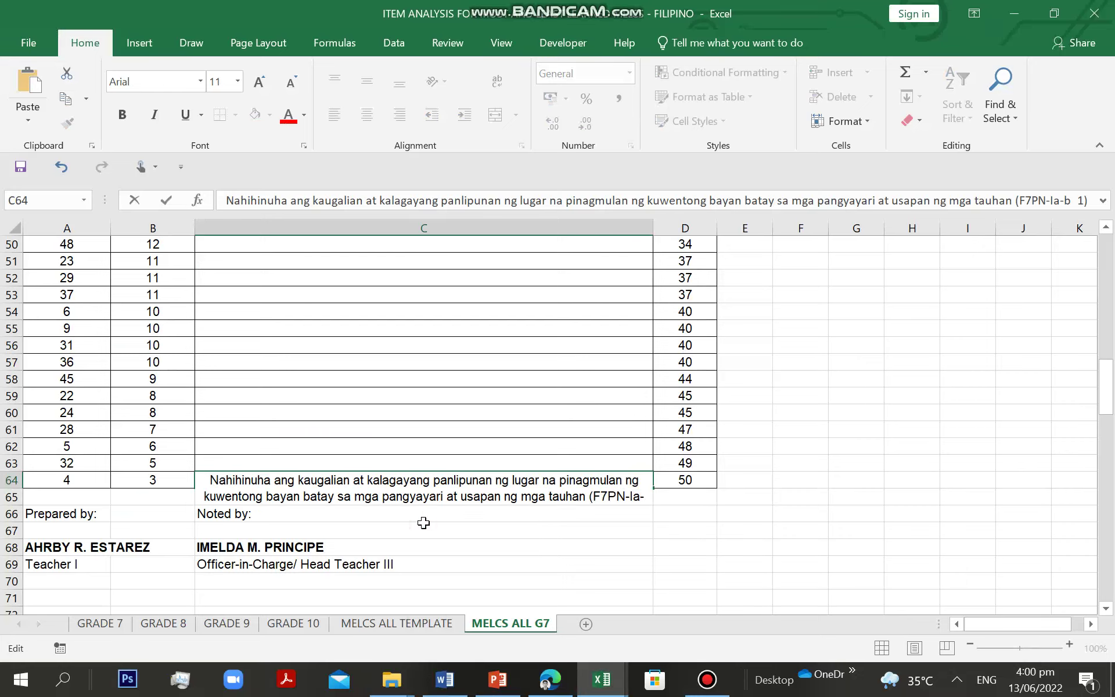
pyautogui.write('-')
pyautogui.click(438, 531)
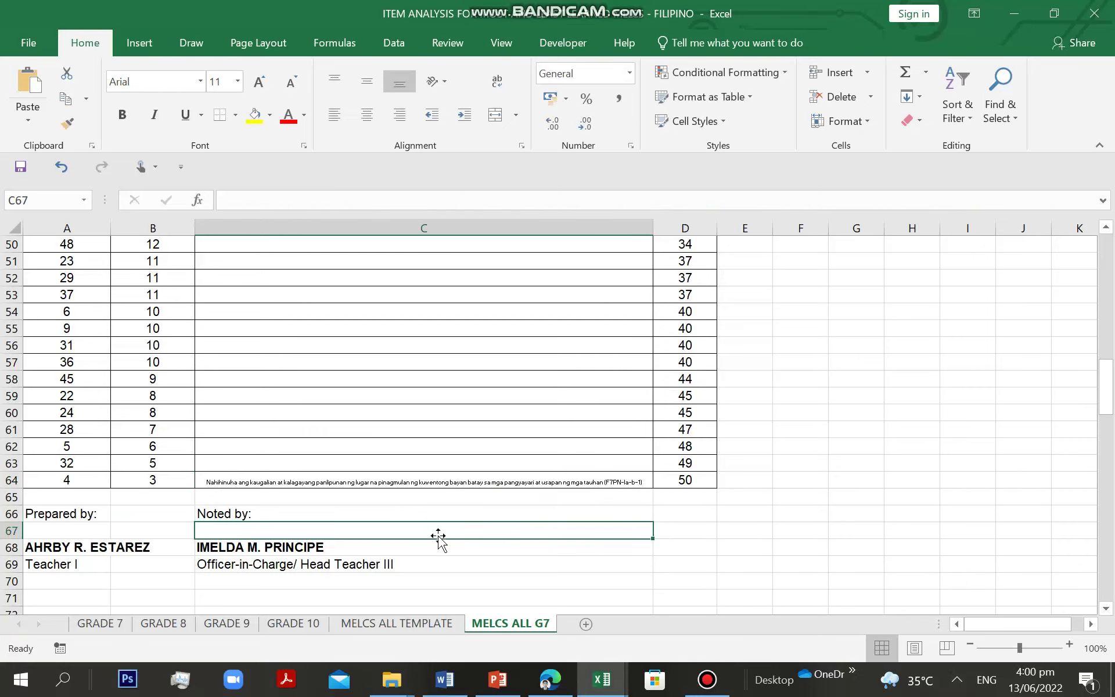
pyautogui.click(423, 496)
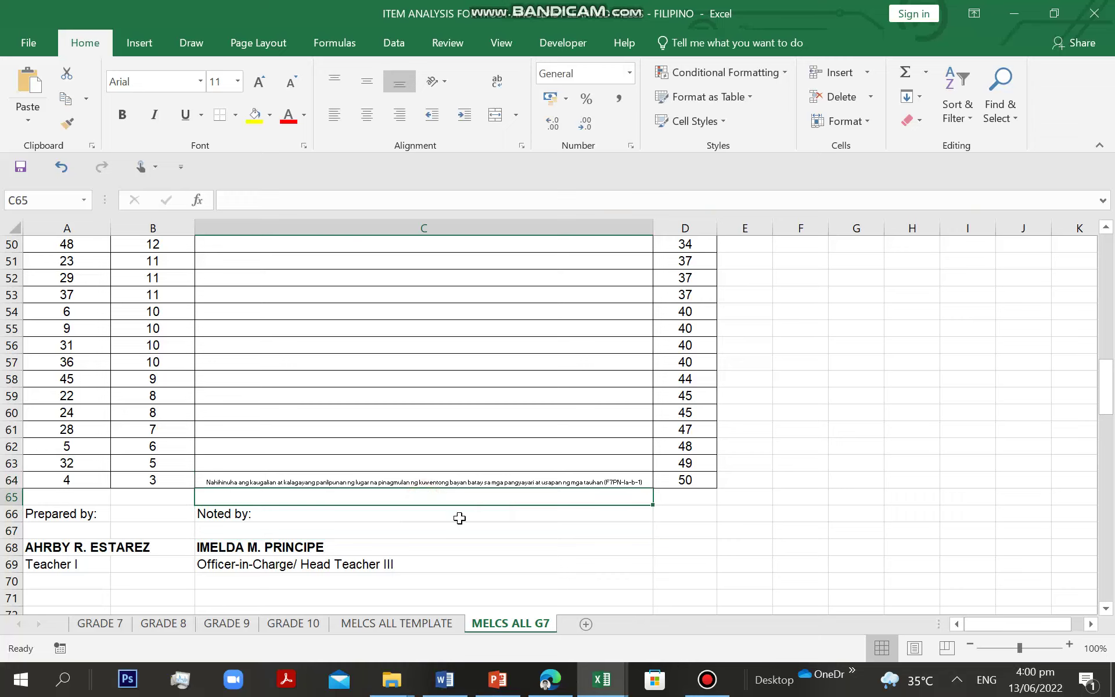
# Copy item 32's competency, "Nasusuri ang wastong mga panandang anaporik at kataporik ng pangngalan", from the PDF in Edge, and return to the Excel sheet
pyautogui.click(59, 462)
pyautogui.click(550, 679)
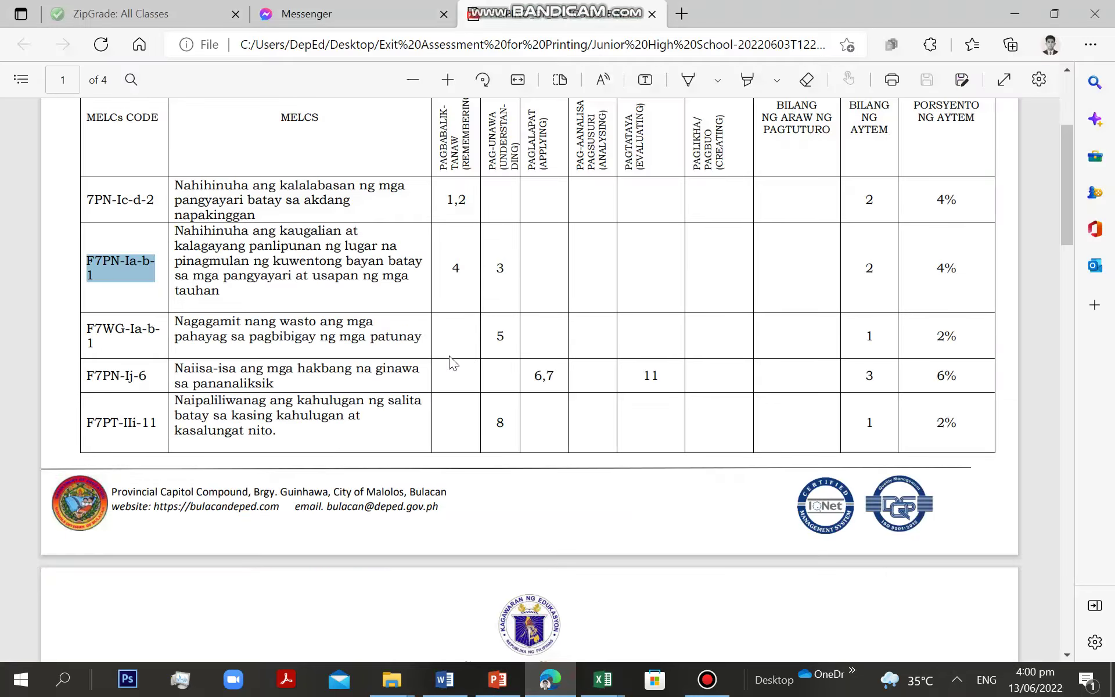
pyautogui.scroll(-8, 454, 363)
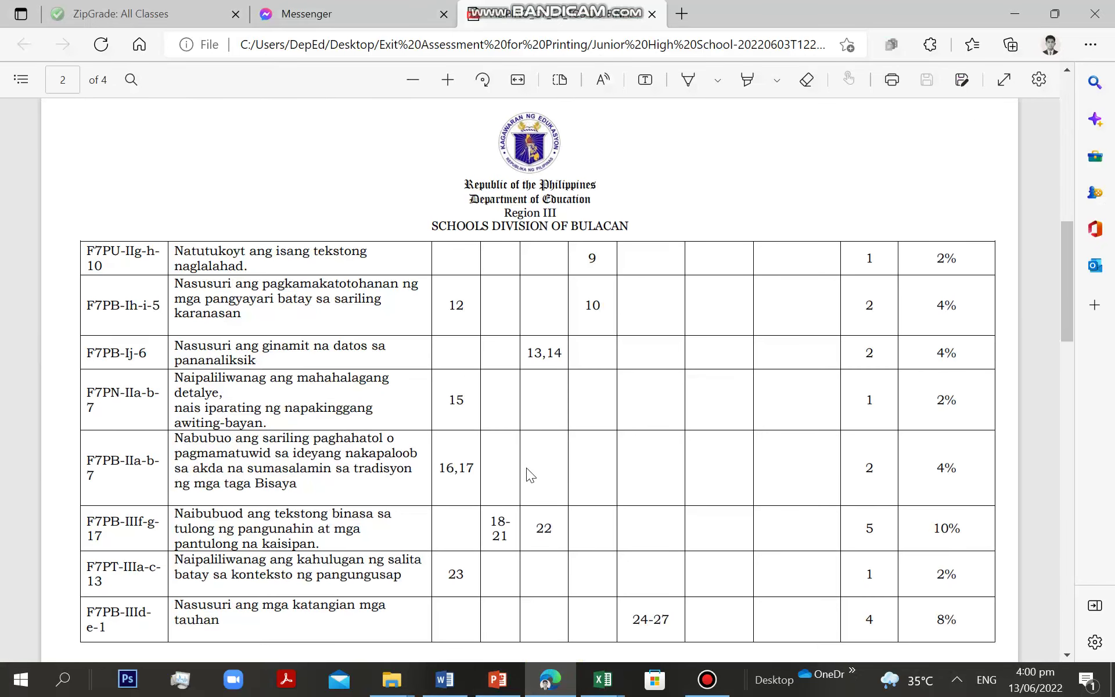
pyautogui.scroll(-8, 526, 468)
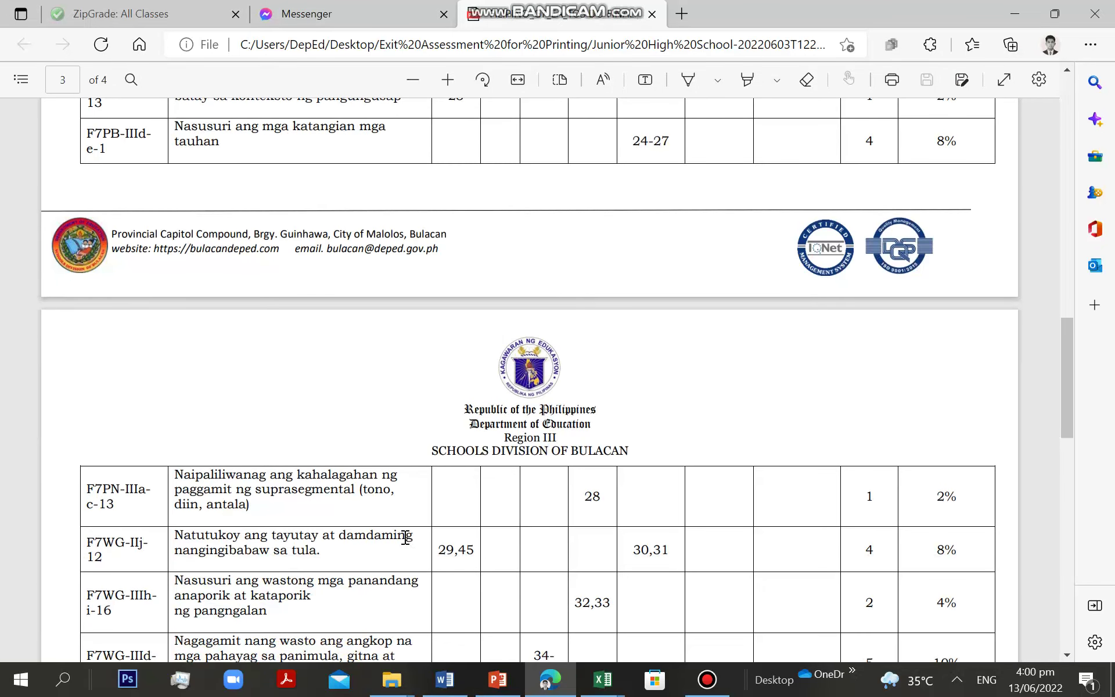
pyautogui.moveTo(176, 577); pyautogui.dragTo(268, 611)
pyautogui.hotkey('ctrl', 'c')
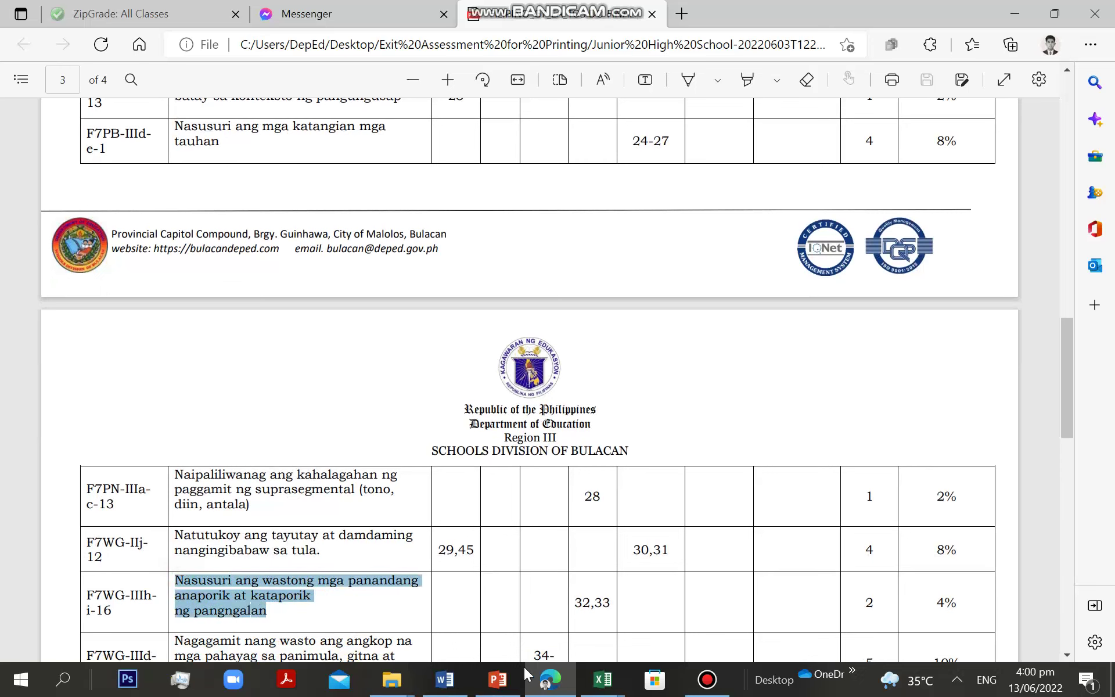
pyautogui.moveTo(602, 680)
pyautogui.click(511, 593)
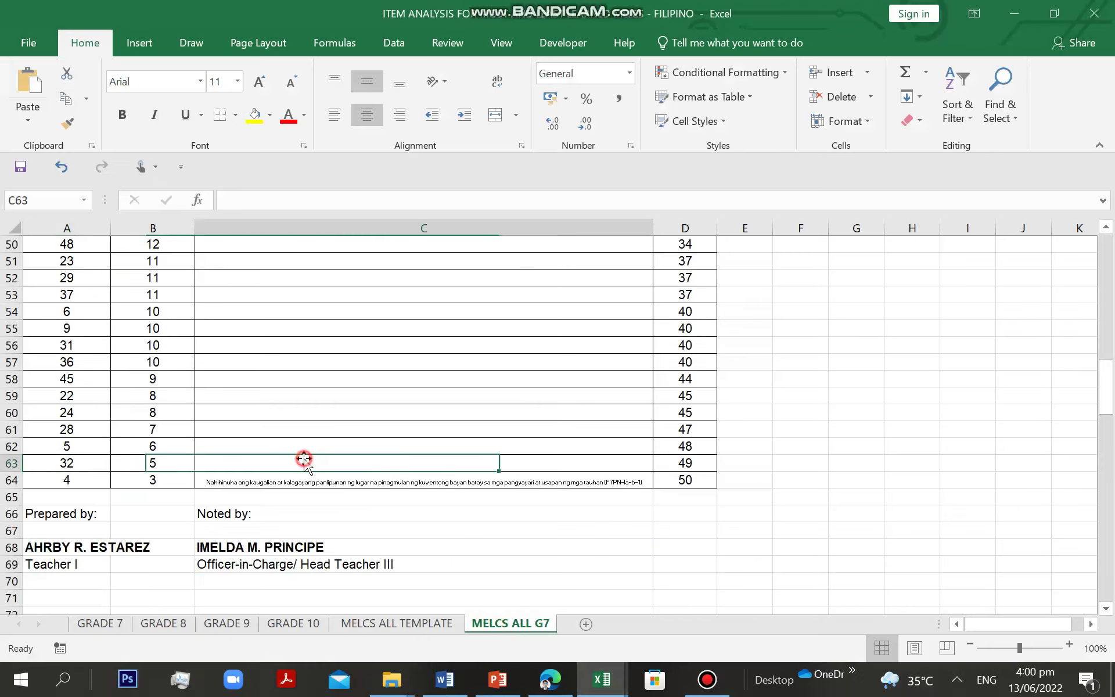
# Paste the copied competency description into cell C63 for item 32
pyautogui.hotkey('ctrl', 'z')
pyautogui.scroll(1, 311, 466)
pyautogui.scroll(-5, 336, 488)
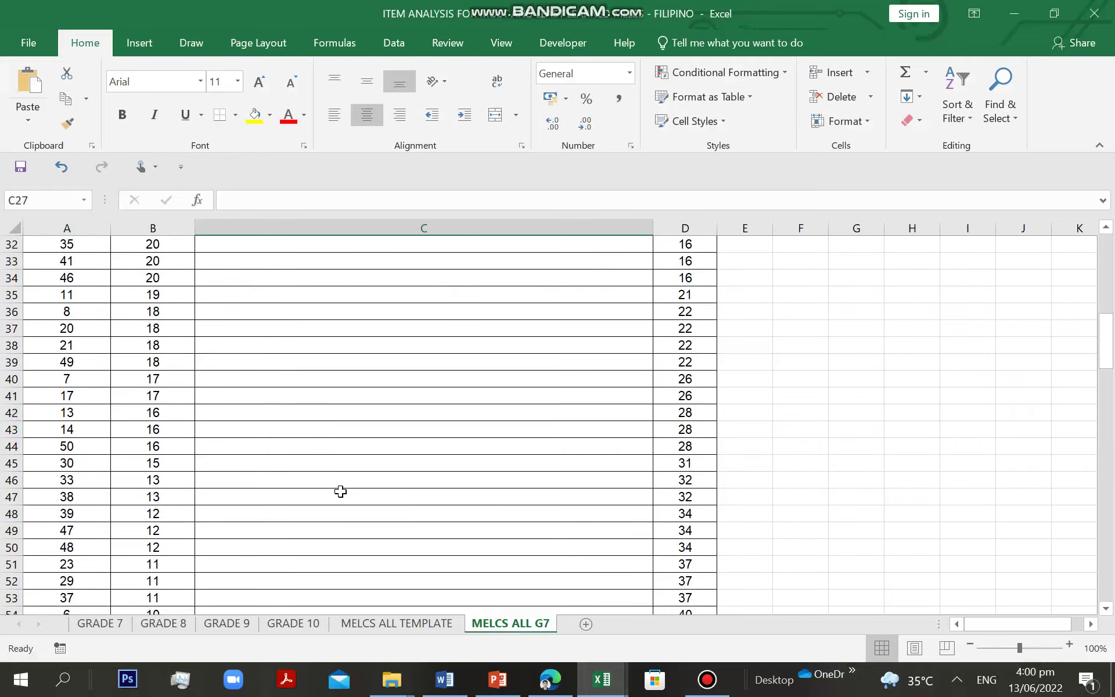
pyautogui.scroll(-16, 341, 492)
pyautogui.scroll(5, 347, 497)
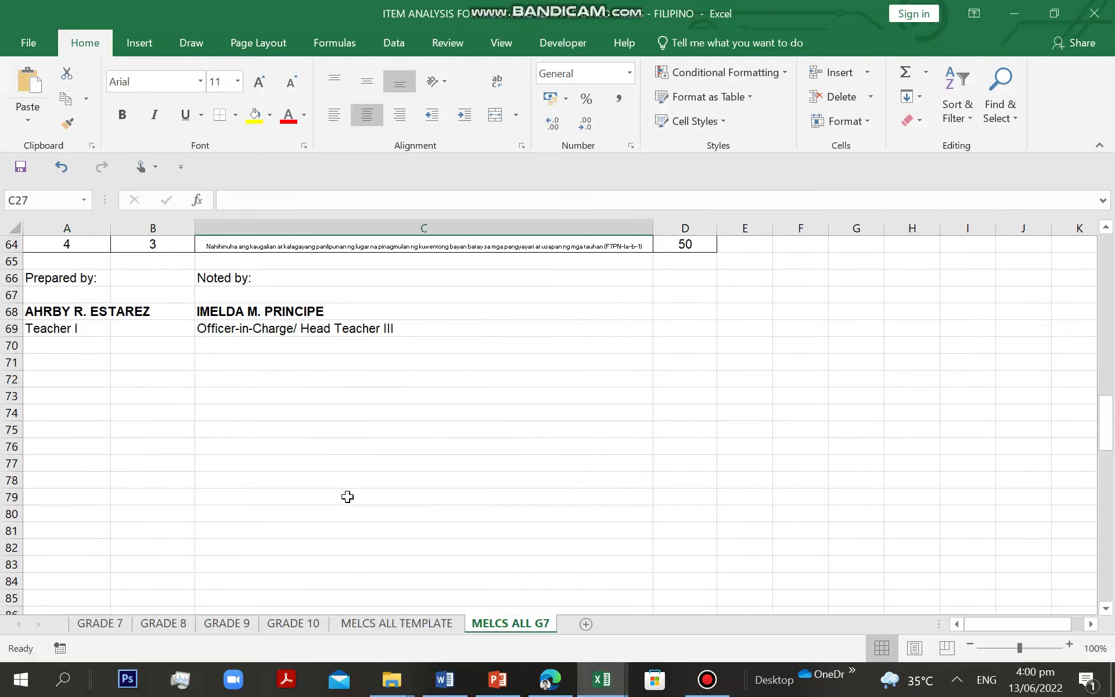
pyautogui.scroll(3, 347, 496)
pyautogui.click(321, 359)
pyautogui.doubleClick(325, 361)
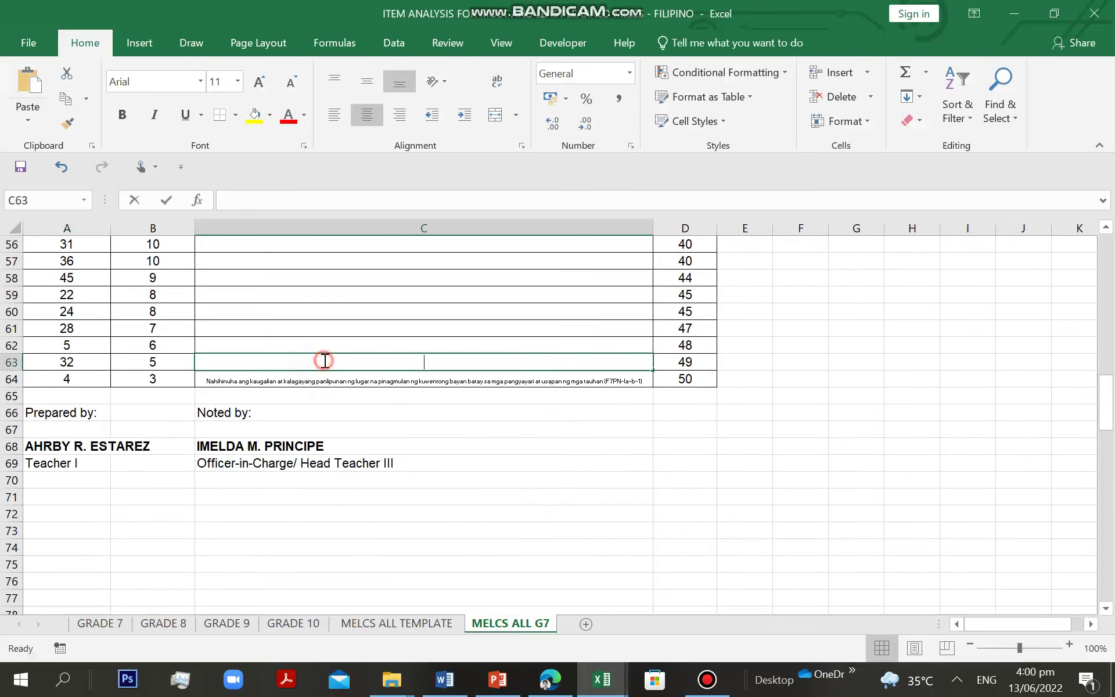
pyautogui.click(356, 410)
pyautogui.click(356, 361)
pyautogui.hotkey('ctrl', 'v')
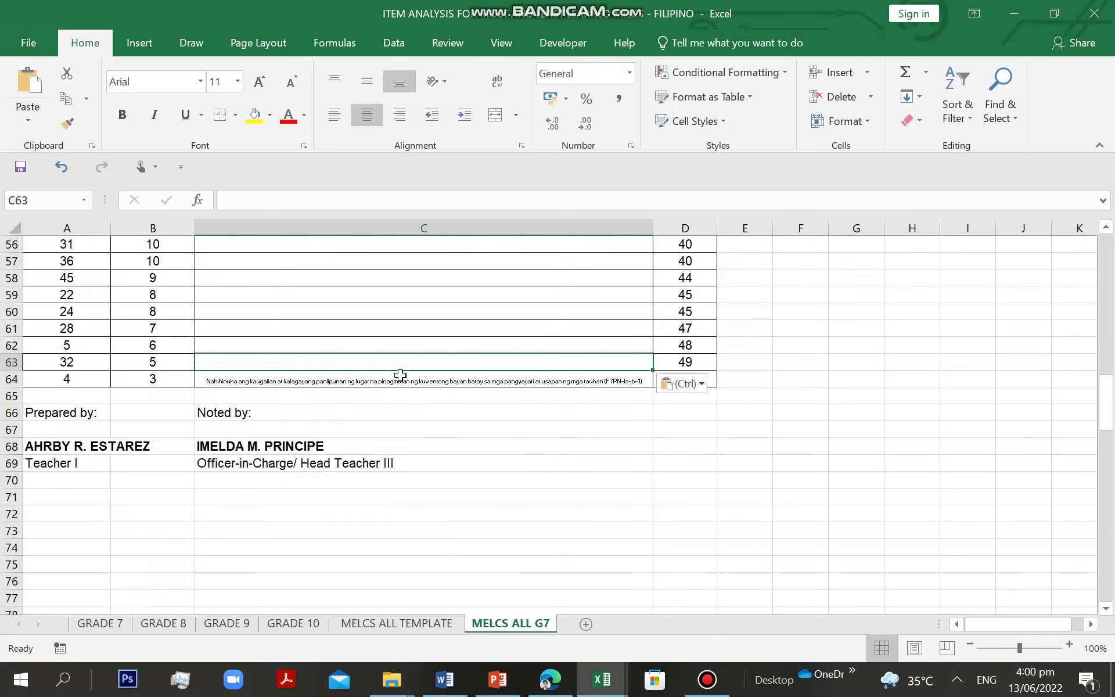
# Look up item 32's row in the PDF table in Edge again and return to the Excel sheet
pyautogui.click(550, 679)
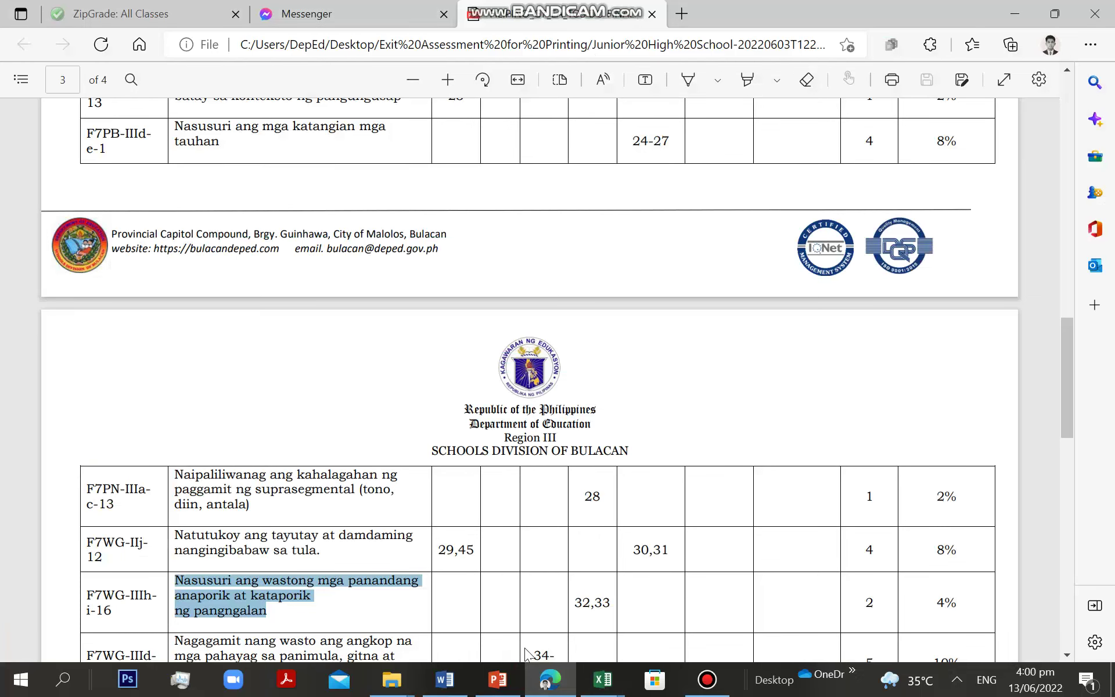
pyautogui.click(498, 679)
pyautogui.click(550, 680)
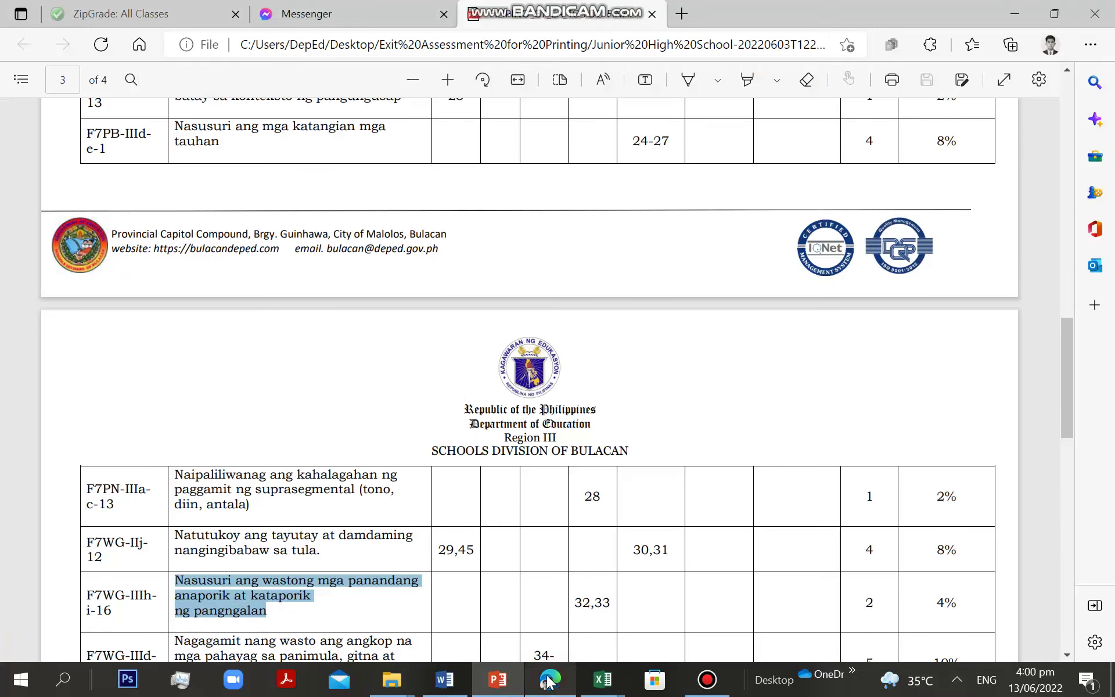
pyautogui.scroll(-4, 371, 578)
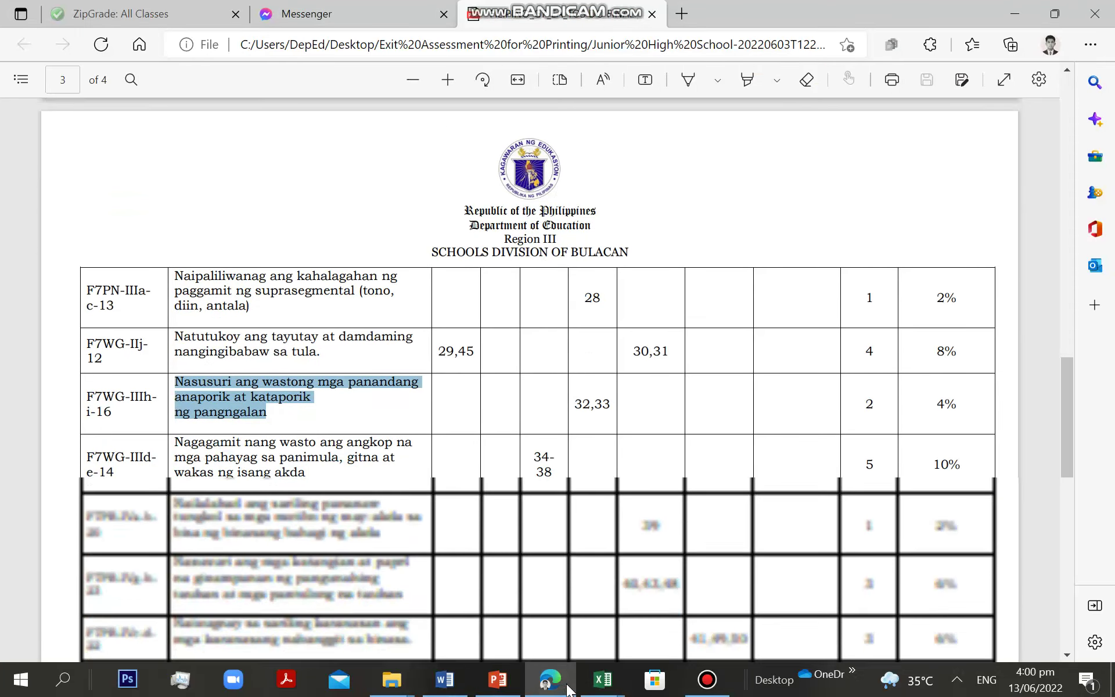
pyautogui.moveTo(602, 679)
pyautogui.click(439, 527)
# Replace the text in cell C63 with item 32's copied competency, pasted so that it takes on the cell's own formatting
pyautogui.click(412, 372)
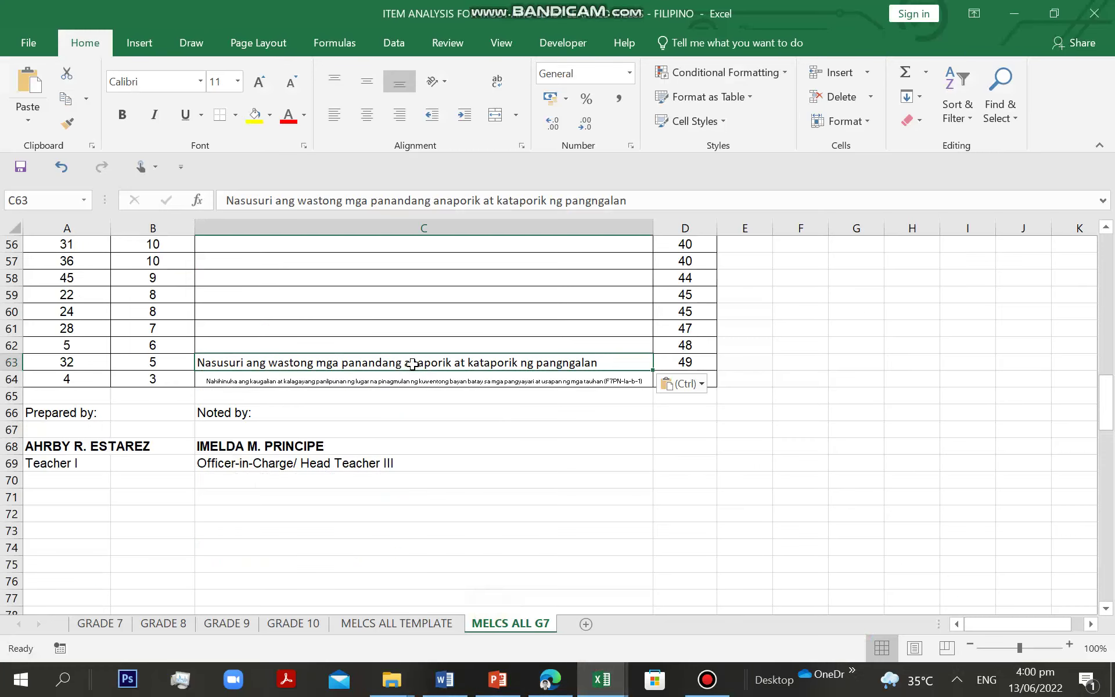
pyautogui.press('Delete')
pyautogui.rightClick(413, 364)
pyautogui.click(473, 364)
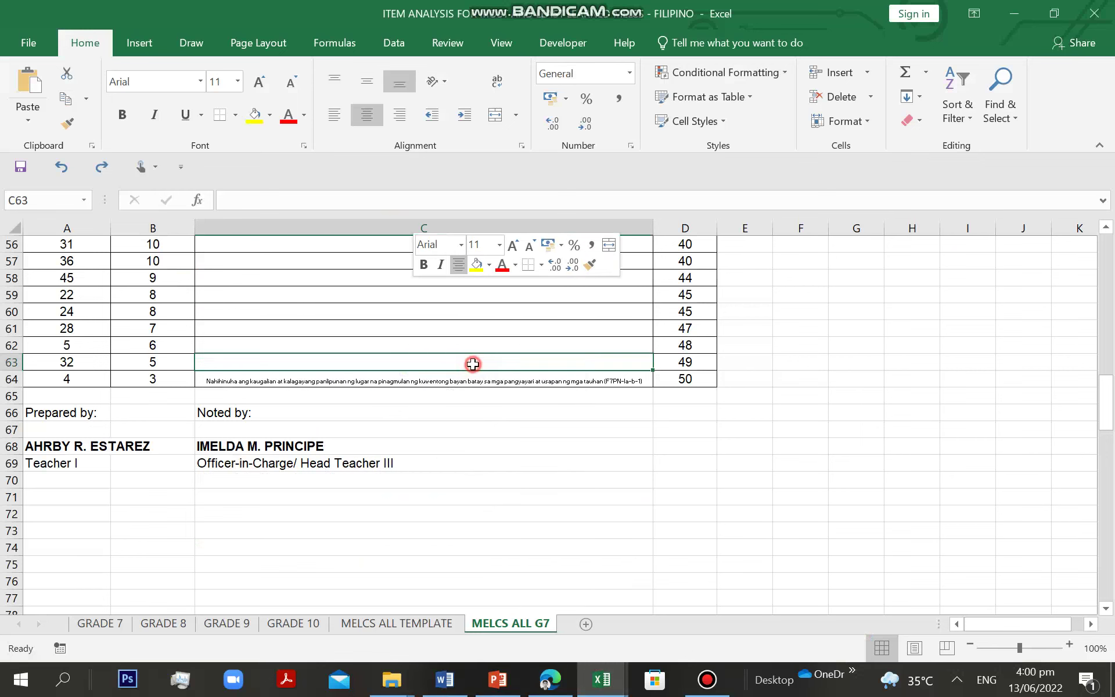
pyautogui.click(456, 480)
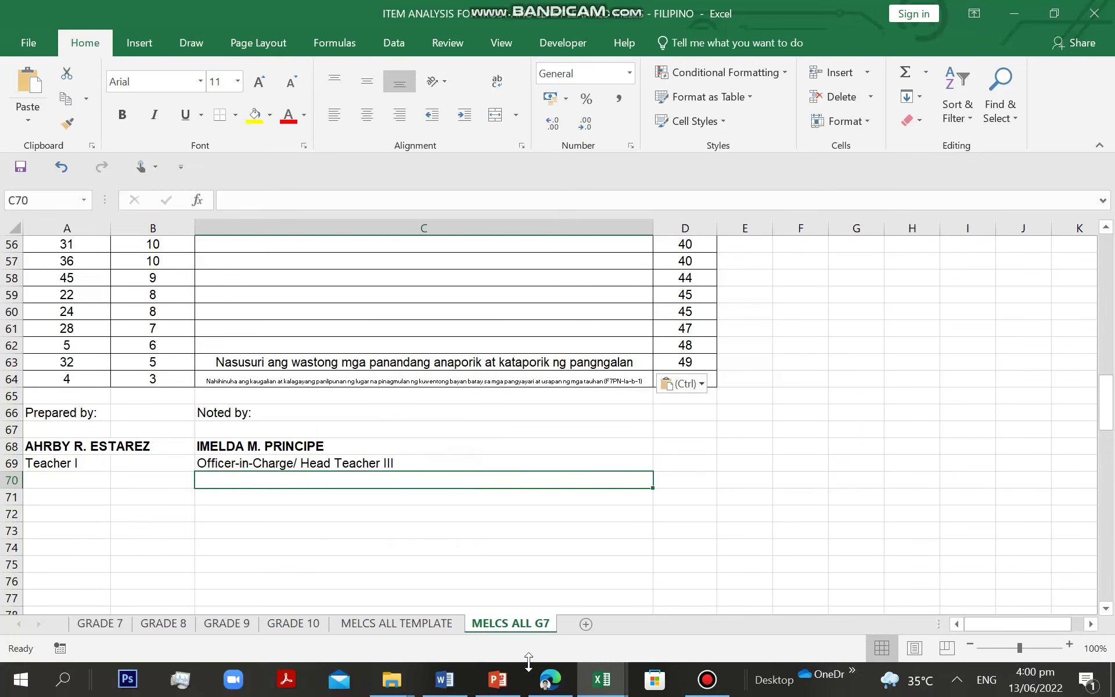
# Copy item 32's MELC code from the PDF in Edge and append it in parentheses to the description in cell C63 in Excel
pyautogui.click(551, 678)
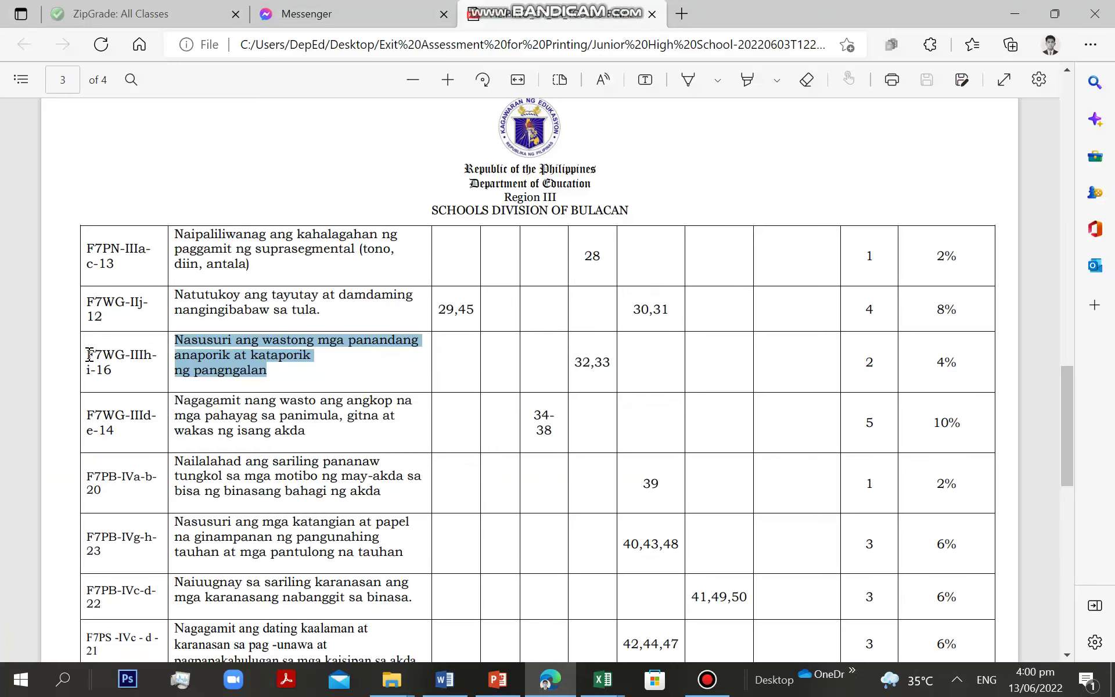
pyautogui.moveTo(88, 354); pyautogui.dragTo(114, 367)
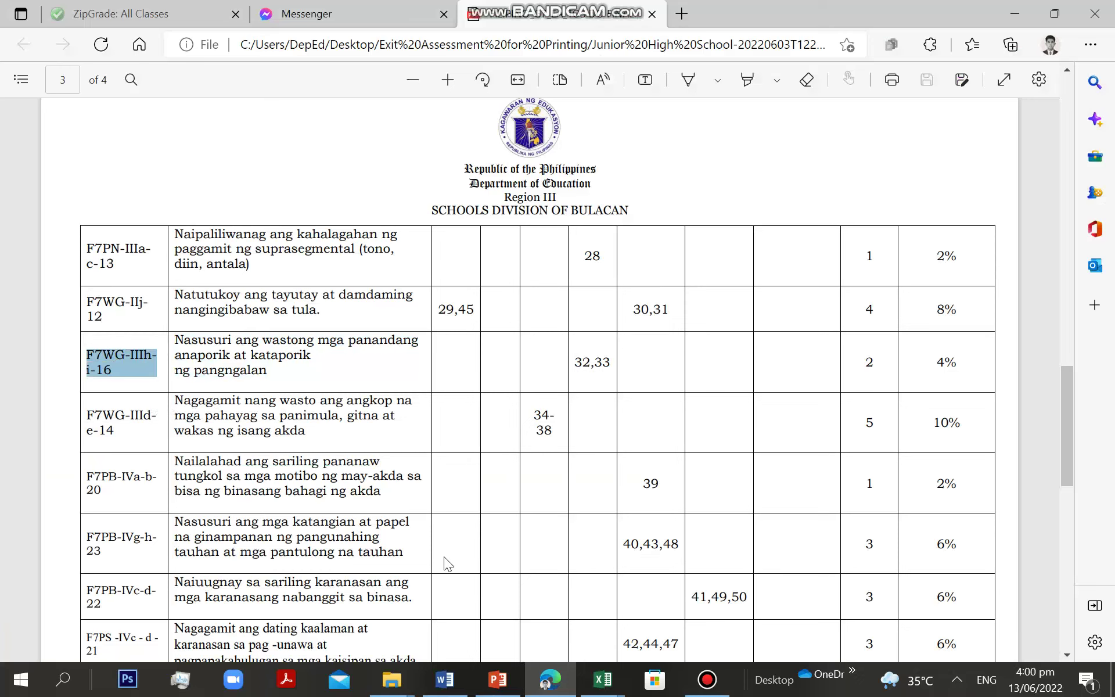
pyautogui.moveTo(602, 679)
pyautogui.click(525, 616)
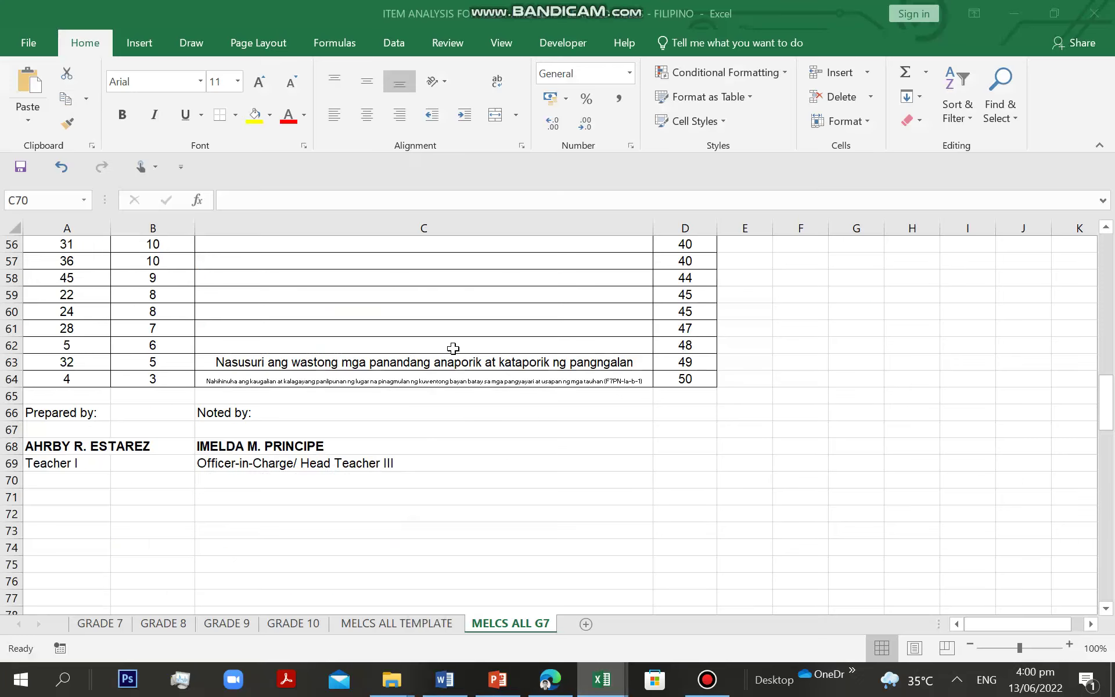
pyautogui.doubleClick(638, 359)
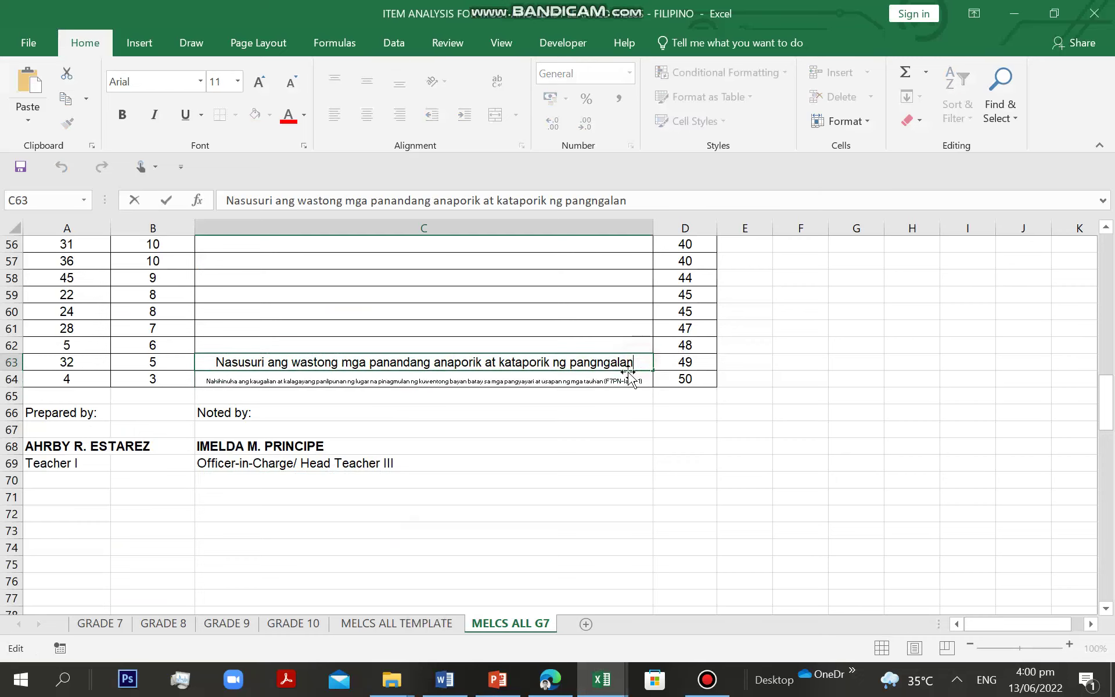
pyautogui.write('(F7WG-IIIh-i-16)')
pyautogui.press('Return')
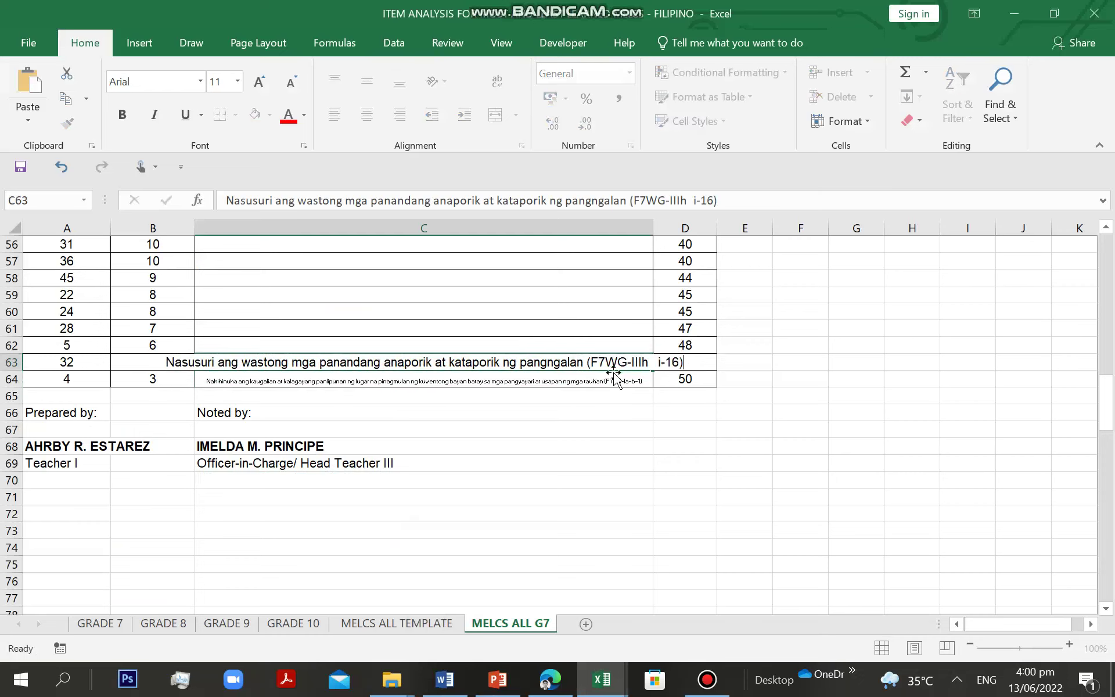
# Replace the gap inside the code in C63 with a hyphen, making it (F7WG-IIIh-i-16)
pyautogui.click(620, 363)
pyautogui.doubleClick(626, 363)
pyautogui.click(656, 362)
pyautogui.write('-')
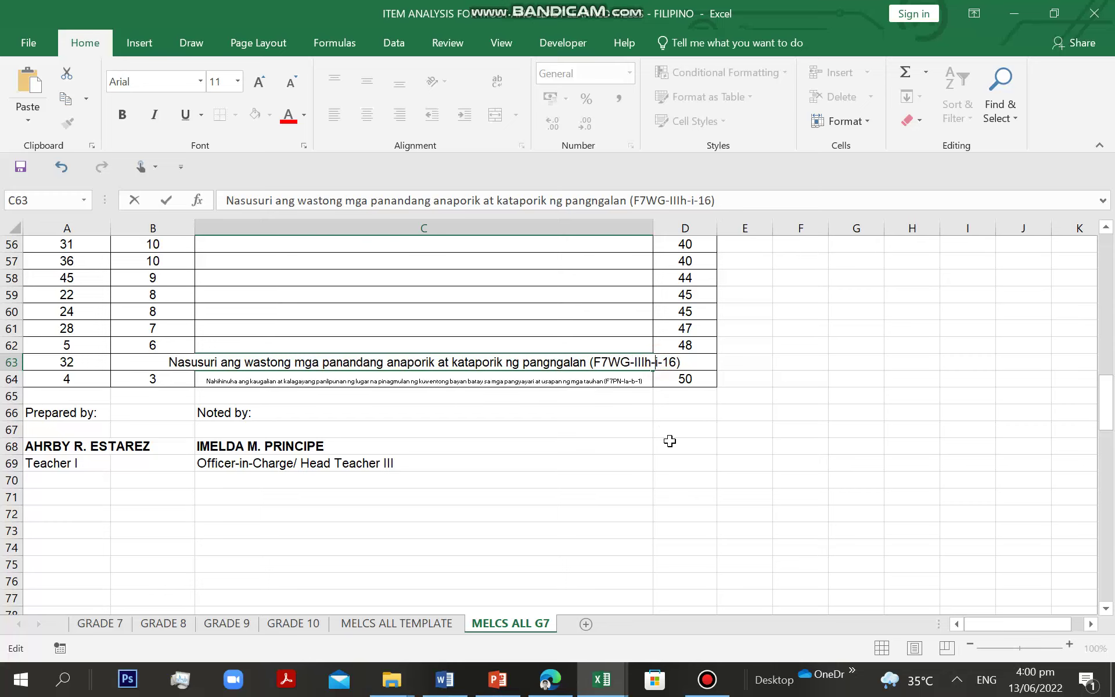
pyautogui.click(668, 439)
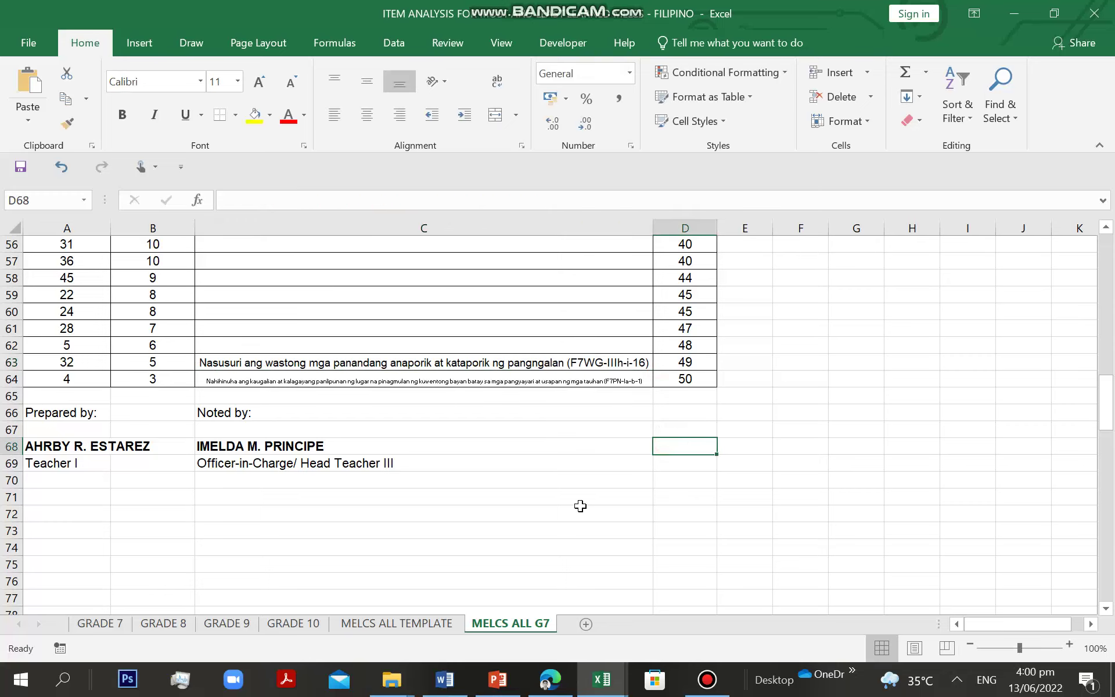
# Copy item 5's competency, "Nagagamit nang wasto ang mga pahayag sa pagbibigay ng mga patunay", from the PDF in Edge, and return to Excel
pyautogui.click(550, 680)
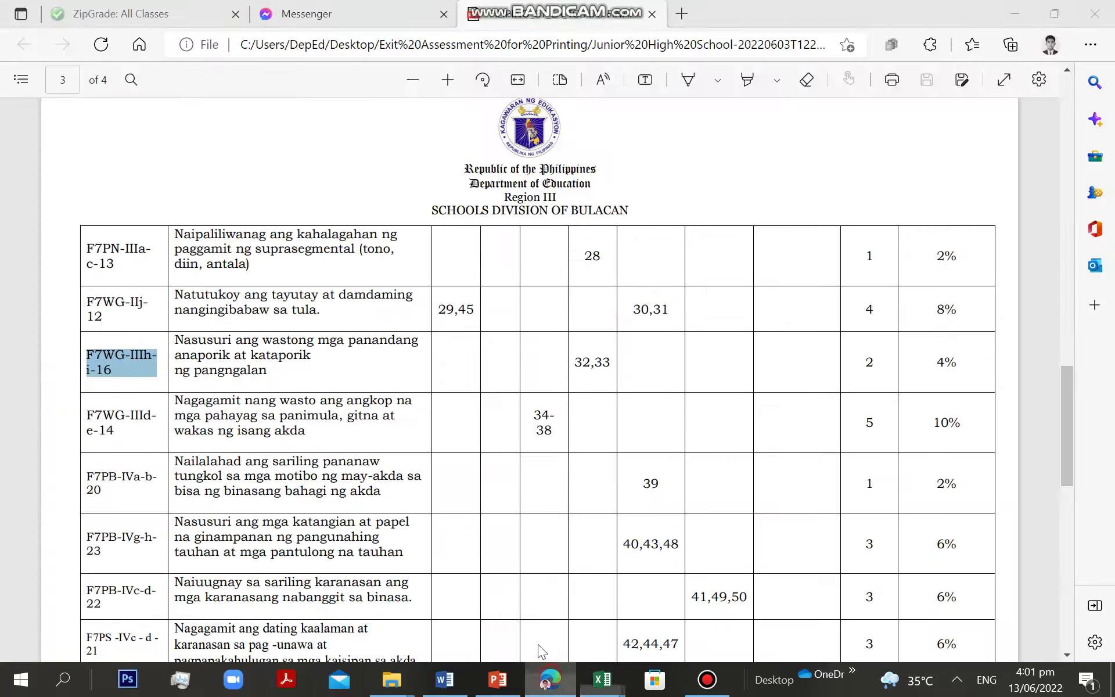
pyautogui.scroll(10, 456, 334)
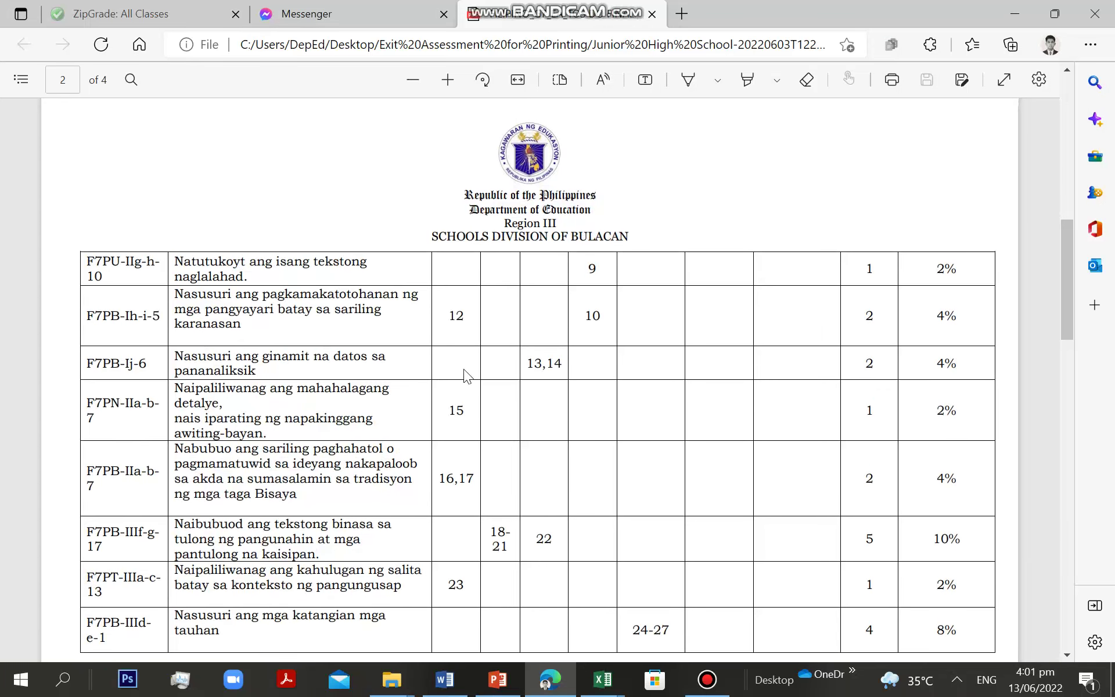
pyautogui.scroll(8, 465, 374)
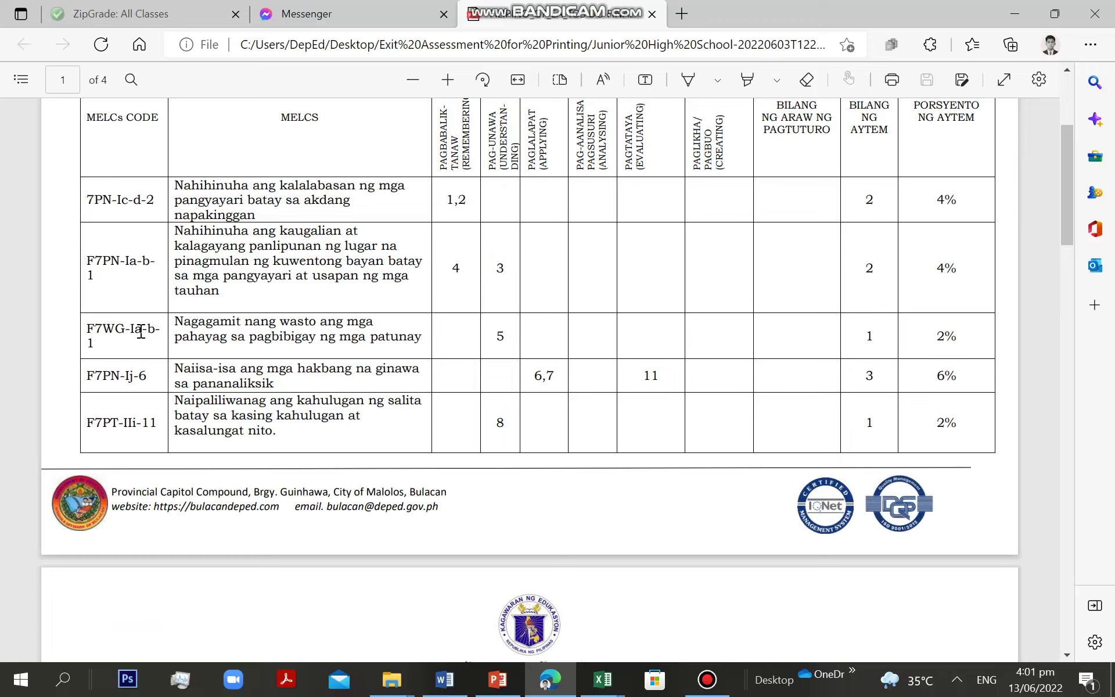
pyautogui.moveTo(173, 321); pyautogui.dragTo(423, 340)
pyautogui.hotkey('ctrl', 'c')
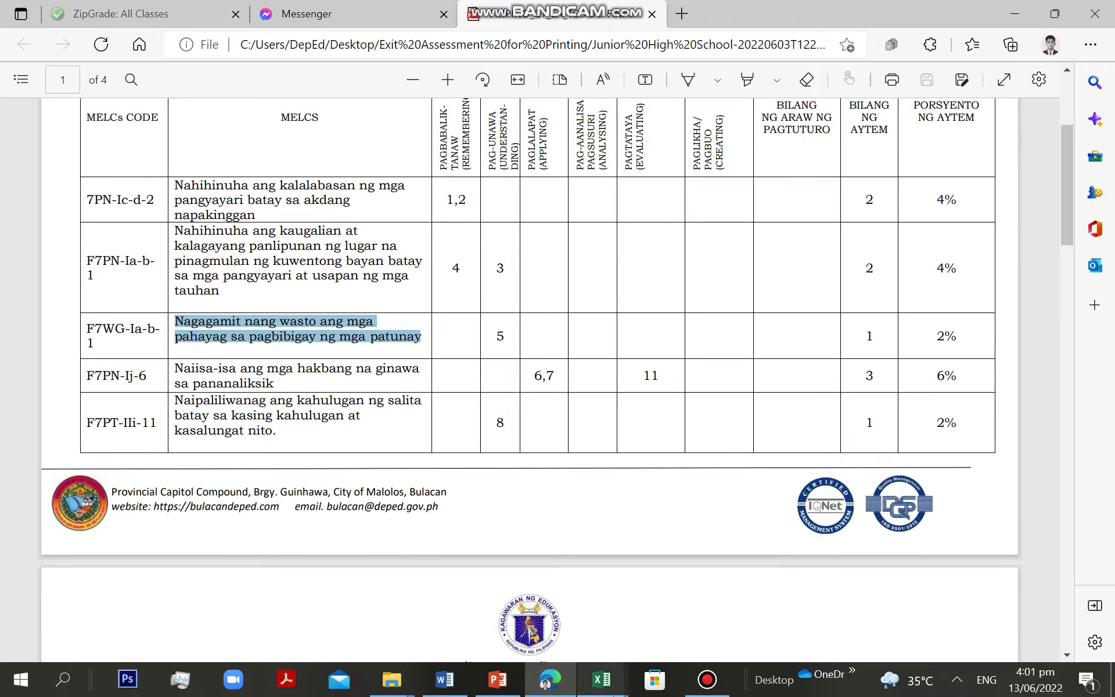
pyautogui.moveTo(602, 678)
pyautogui.click(512, 607)
# Paste the copied competency into cell C62 for item 5 and join its two lines into one
pyautogui.click(284, 331)
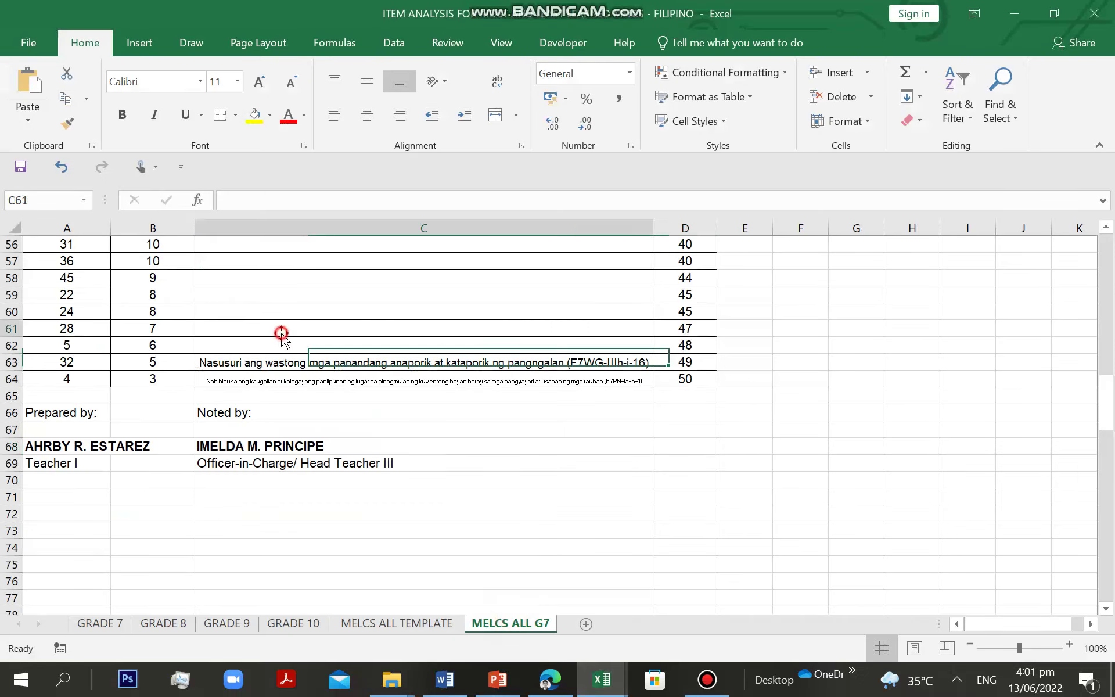
pyautogui.doubleClick(293, 345)
pyautogui.hotkey('ctrl', 'v')
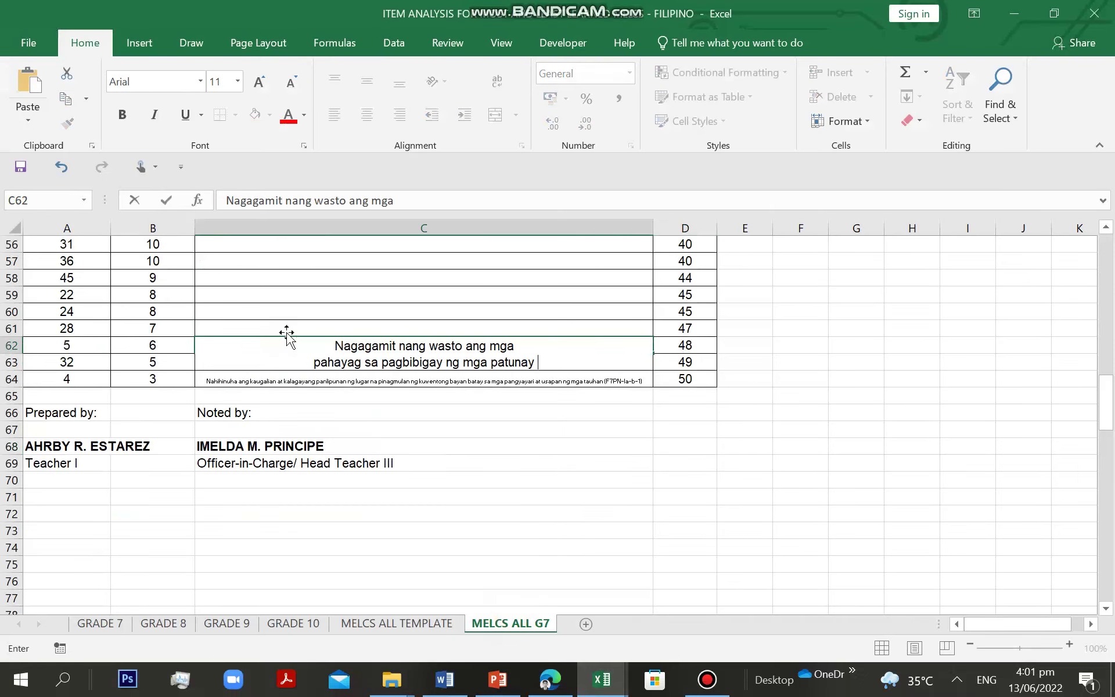
pyautogui.click(313, 363)
pyautogui.press('BackSpace')
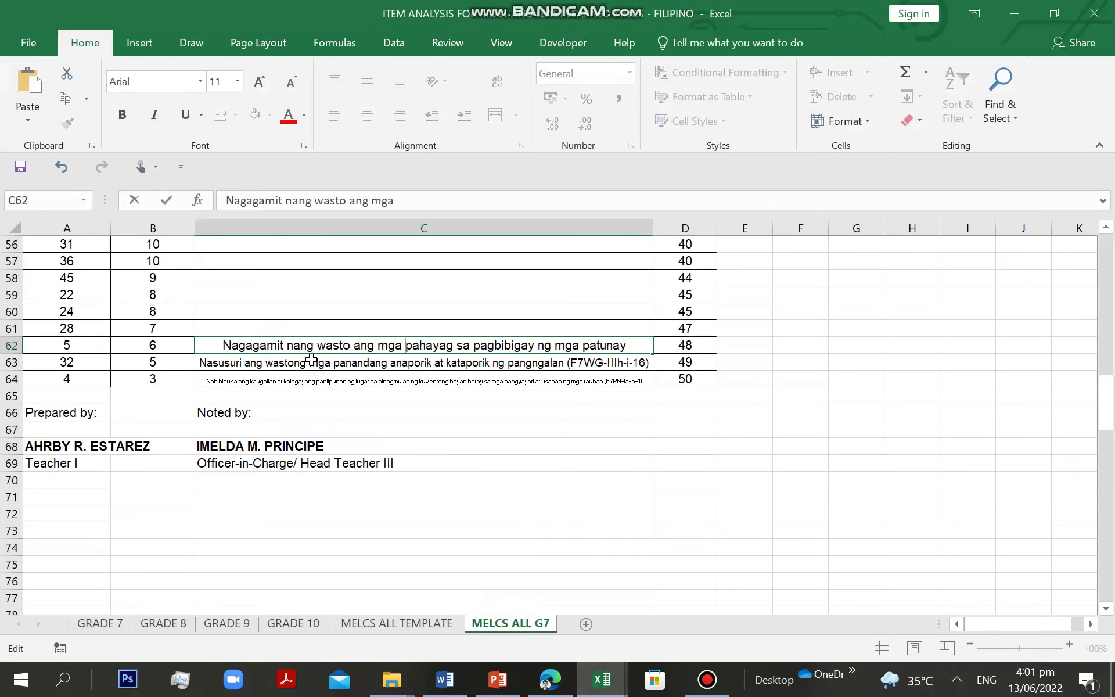
pyautogui.press('Return')
# Copy item 5's MELC code, F7WG-Ia-b-1, from the PDF in Edge and return to the Excel sheet
pyautogui.click(568, 680)
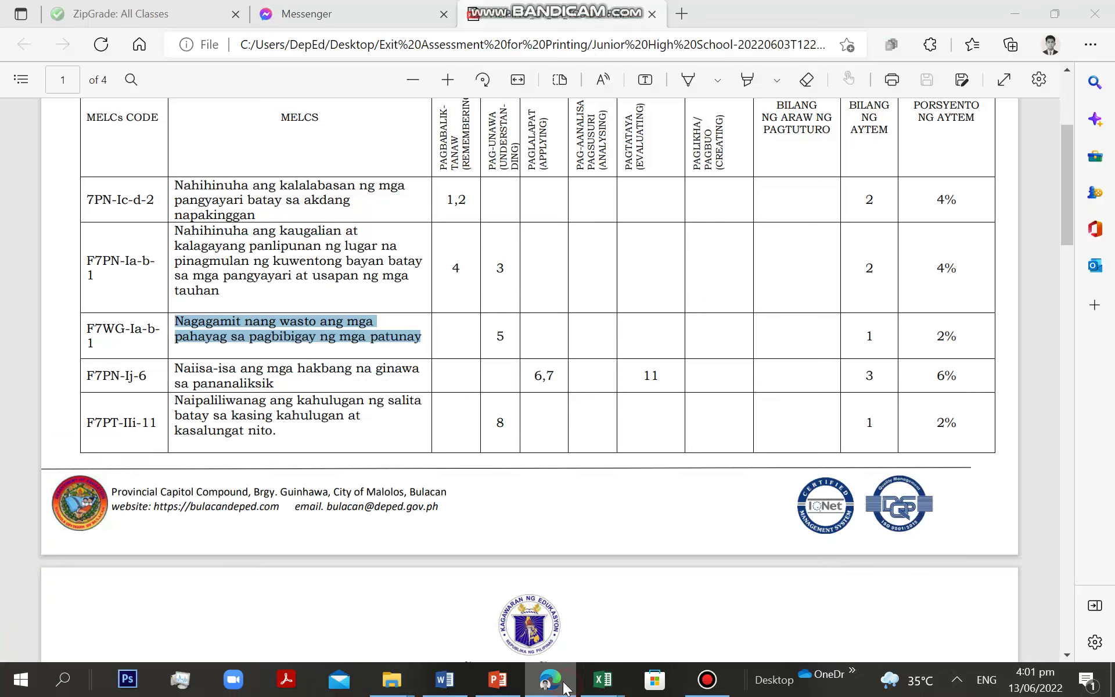
pyautogui.moveTo(83, 321); pyautogui.dragTo(103, 348)
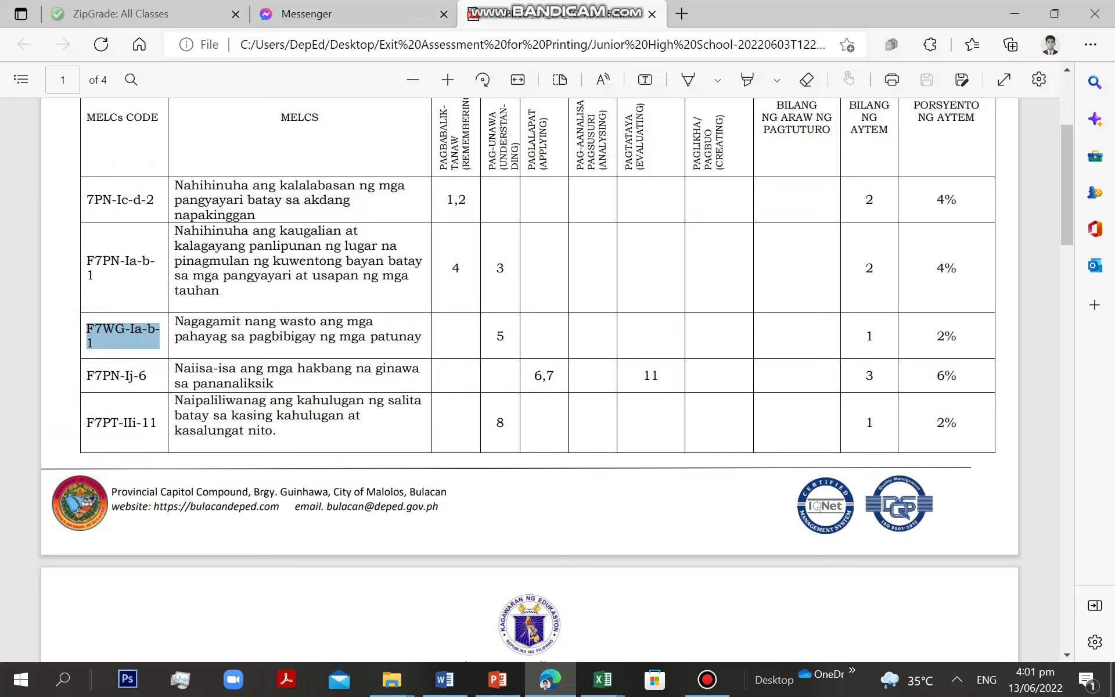
pyautogui.moveTo(602, 679)
pyautogui.click(465, 572)
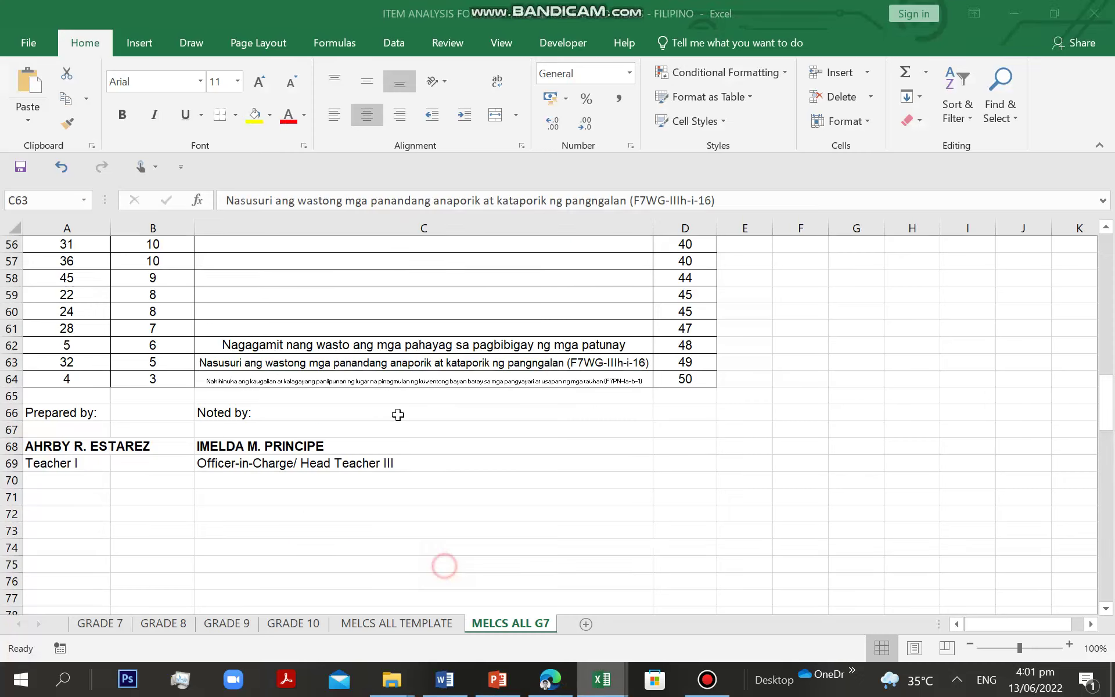
# Try to paste the copied MELC code into cell C61, and undo the paste
pyautogui.click(336, 332)
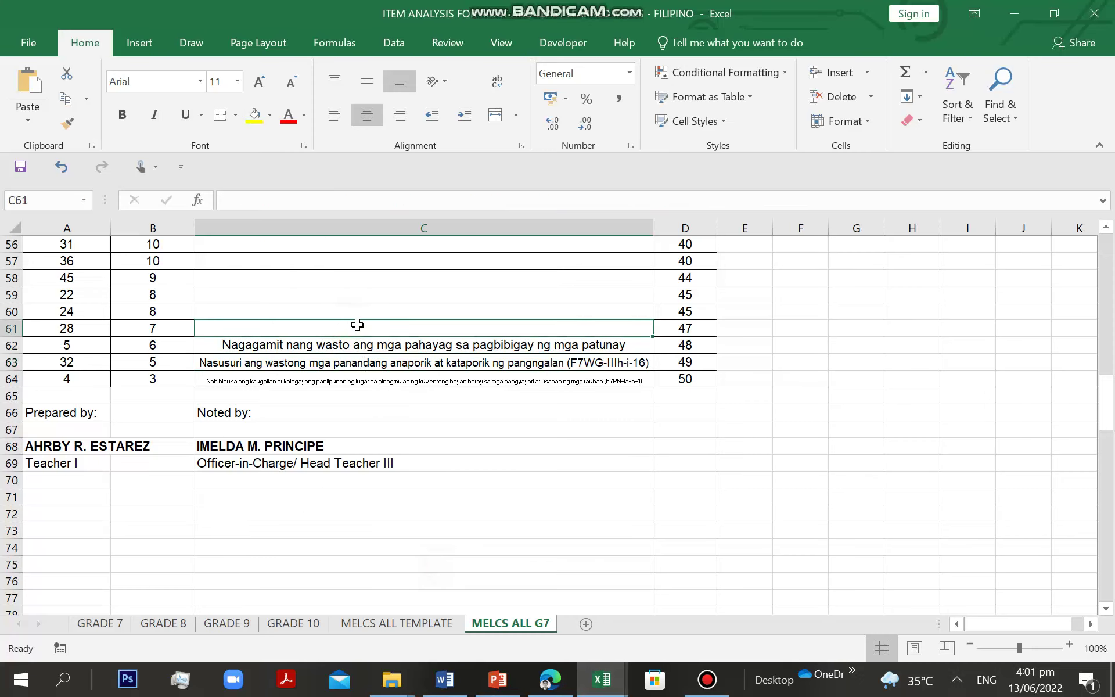
pyautogui.scroll(13, 357, 325)
pyautogui.rightClick(357, 329)
pyautogui.click(383, 348)
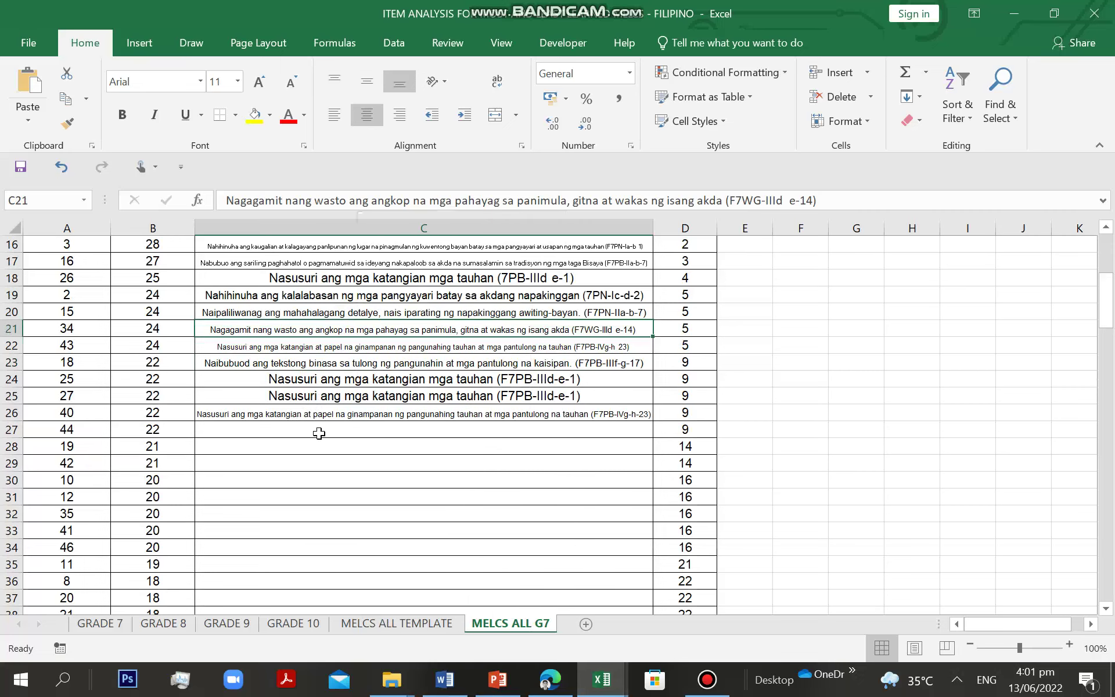
pyautogui.scroll(-11, 319, 434)
pyautogui.click(380, 463)
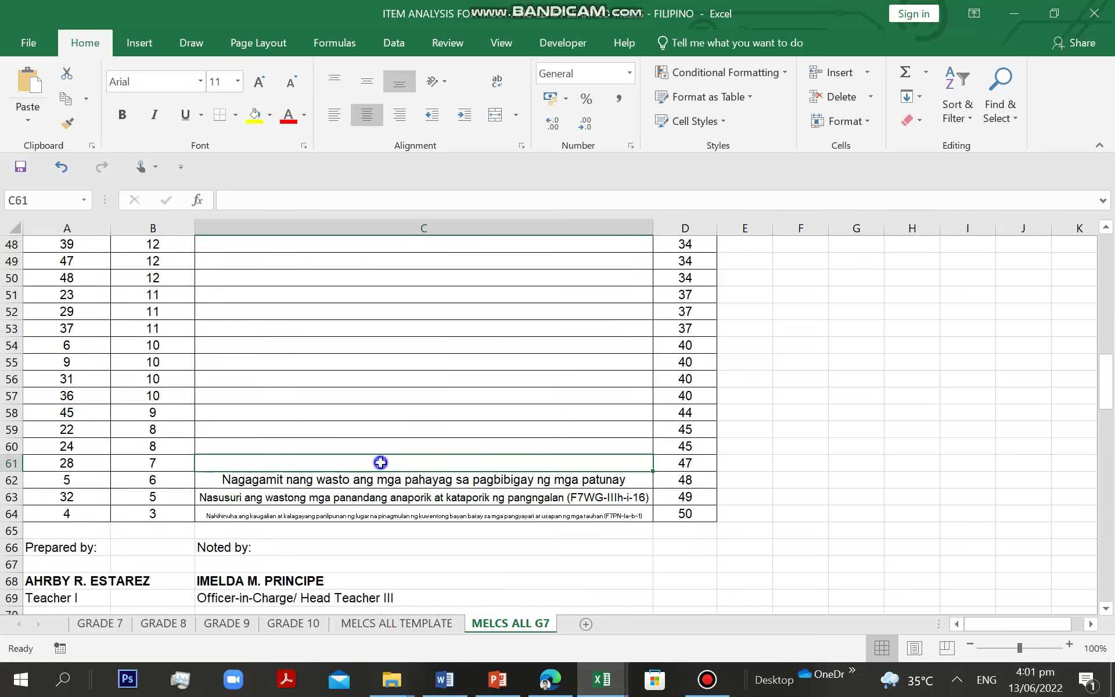
pyautogui.rightClick(381, 462)
pyautogui.click(441, 167)
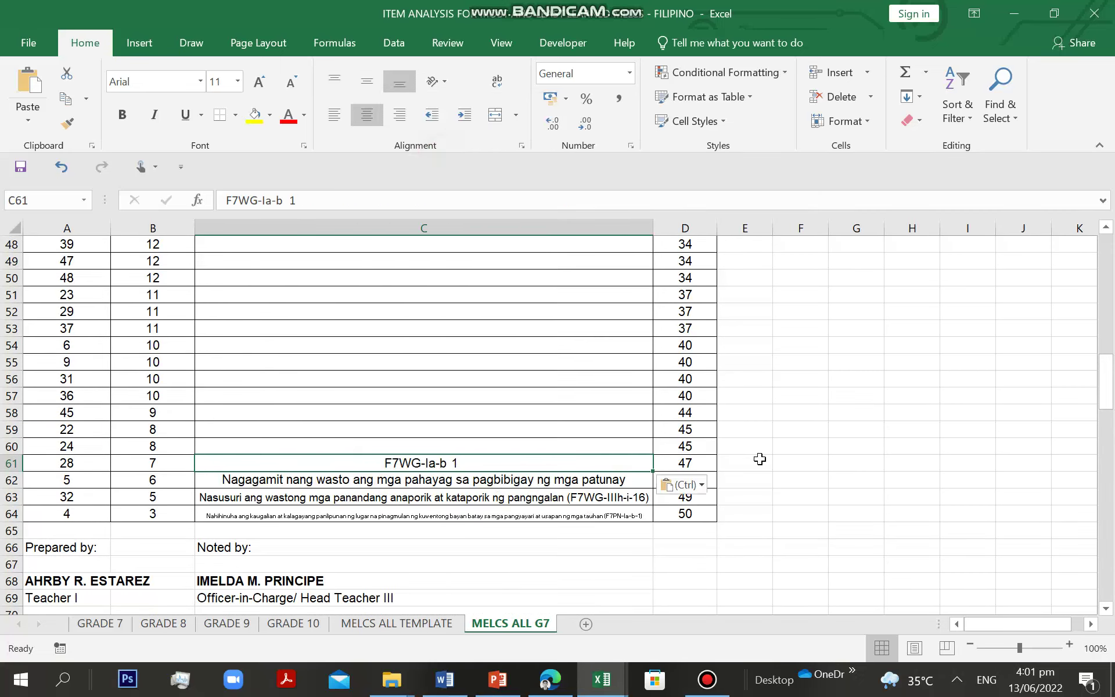
pyautogui.hotkey('ctrl', 'z')
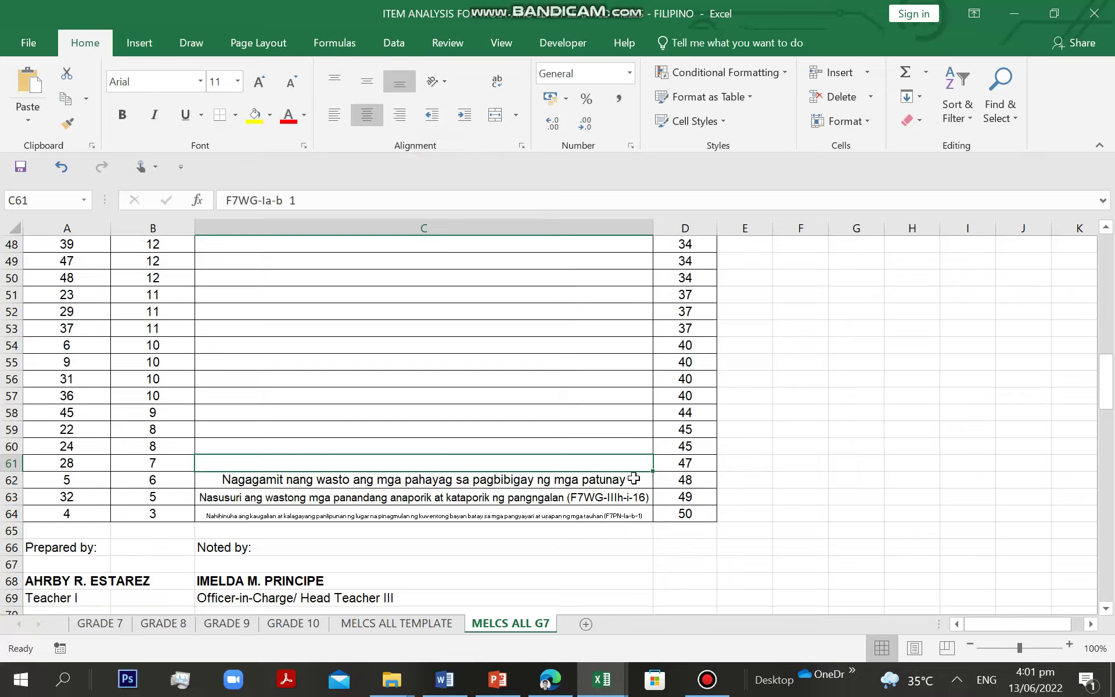
# Append the copied code in parentheses to the description in C62, replacing its gap with a hyphen to read (F7WG-Ia-b-1)
pyautogui.doubleClick(633, 479)
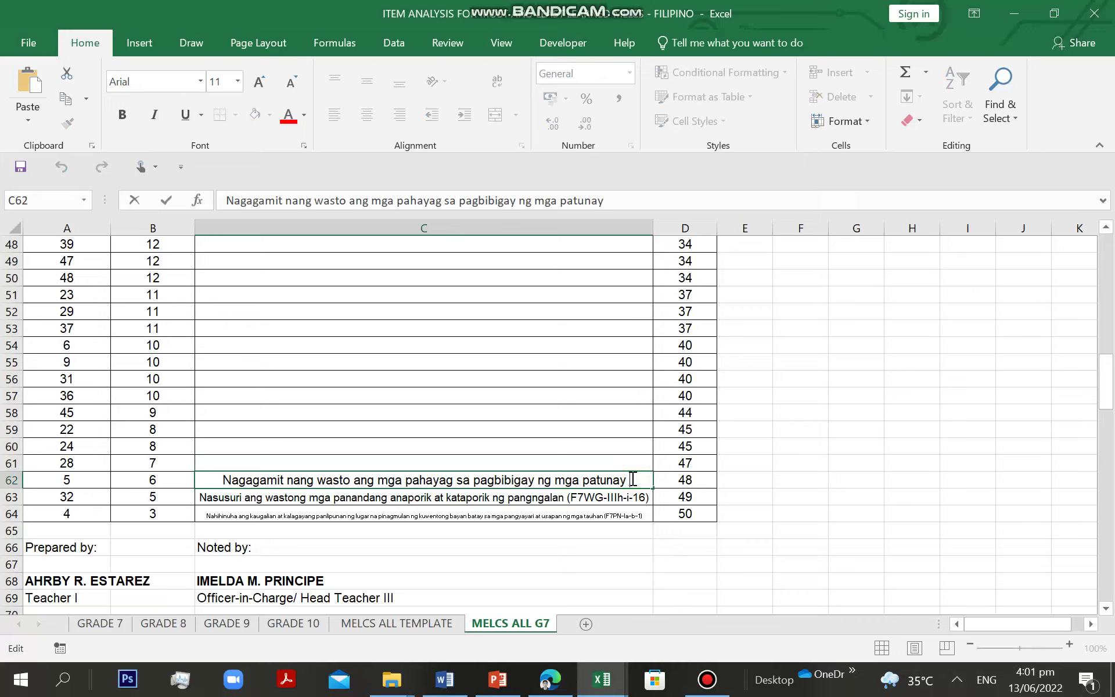
pyautogui.write('(F7WG-Ia-b  1)')
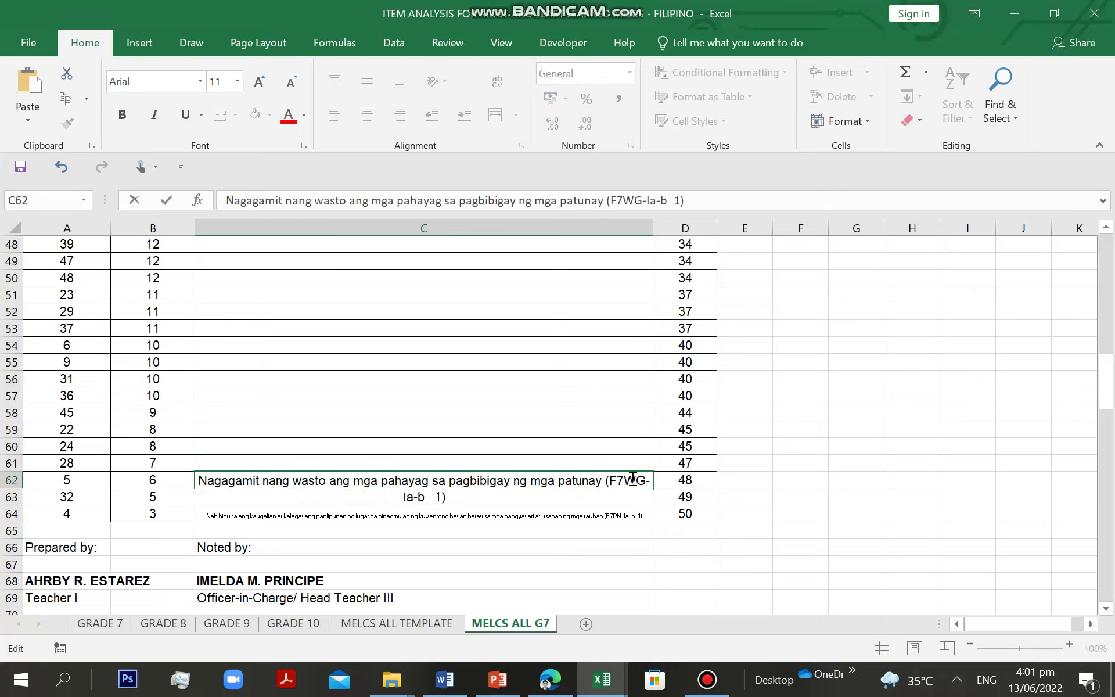
pyautogui.press('BackSpace')
pyautogui.press('BackSpace')
pyautogui.write('-')
pyautogui.click(553, 384)
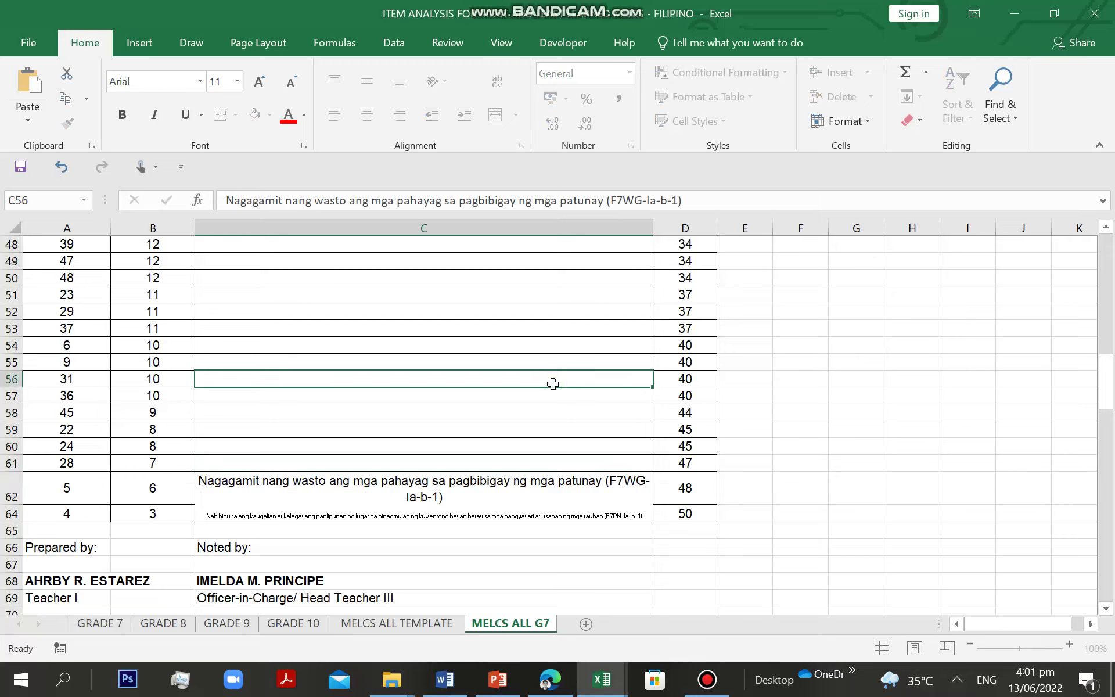
# Undo the automatic text wrapping of cell C62 so the description fits on a single line
pyautogui.click(442, 495)
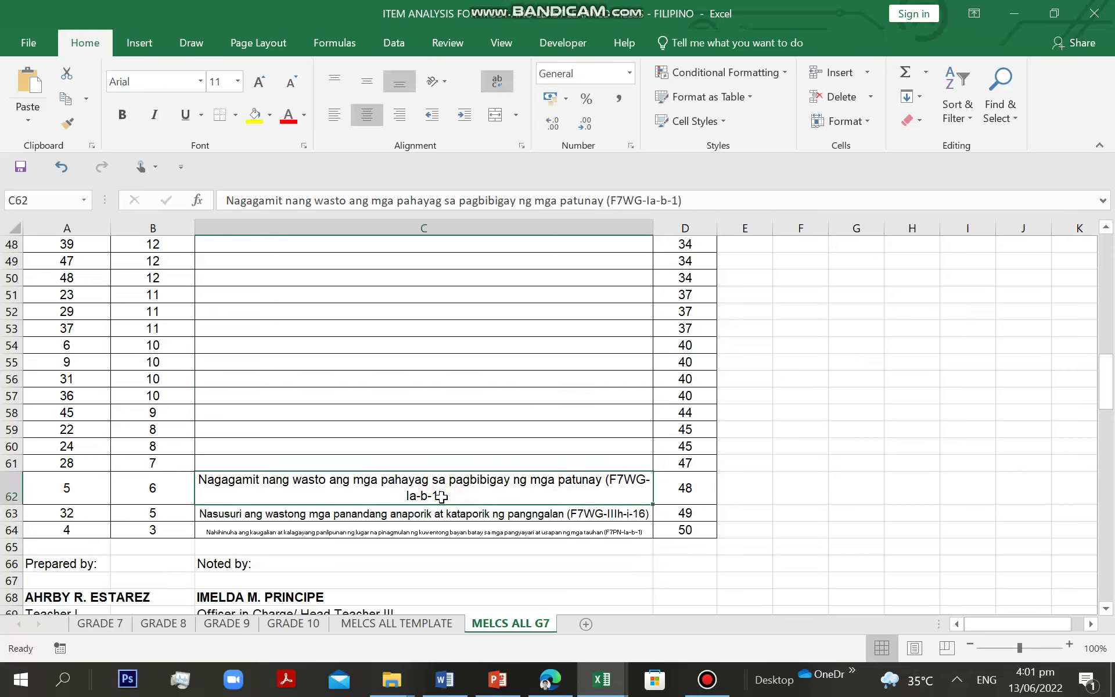
pyautogui.click(435, 82)
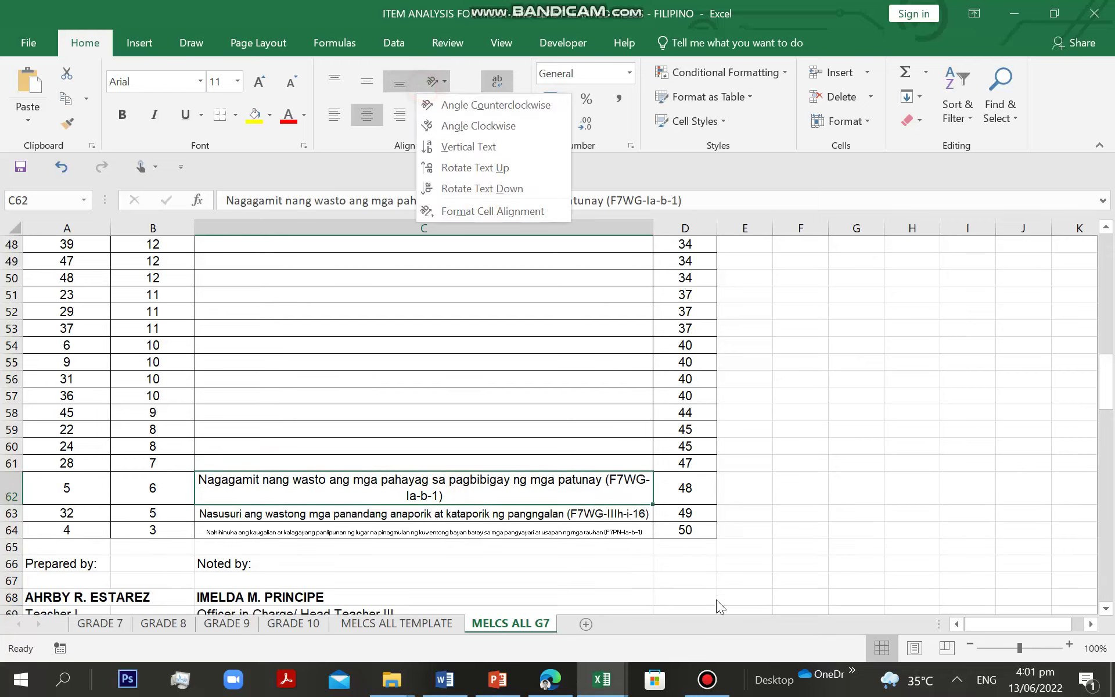
pyautogui.click(431, 82)
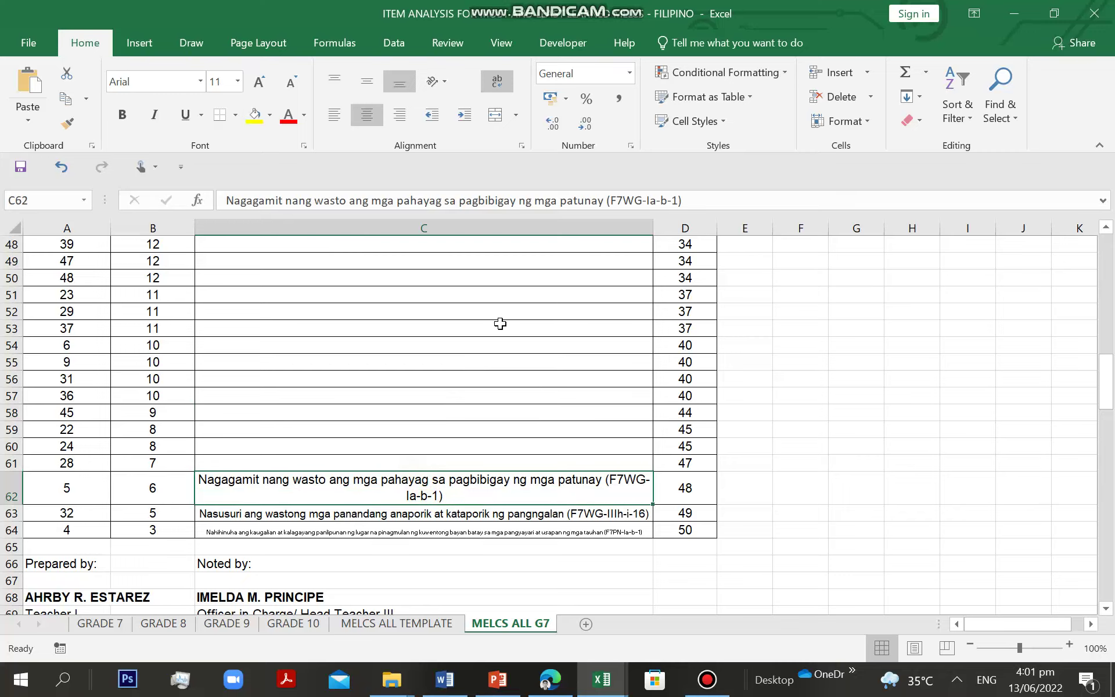
pyautogui.hotkey('ctrl', 'z')
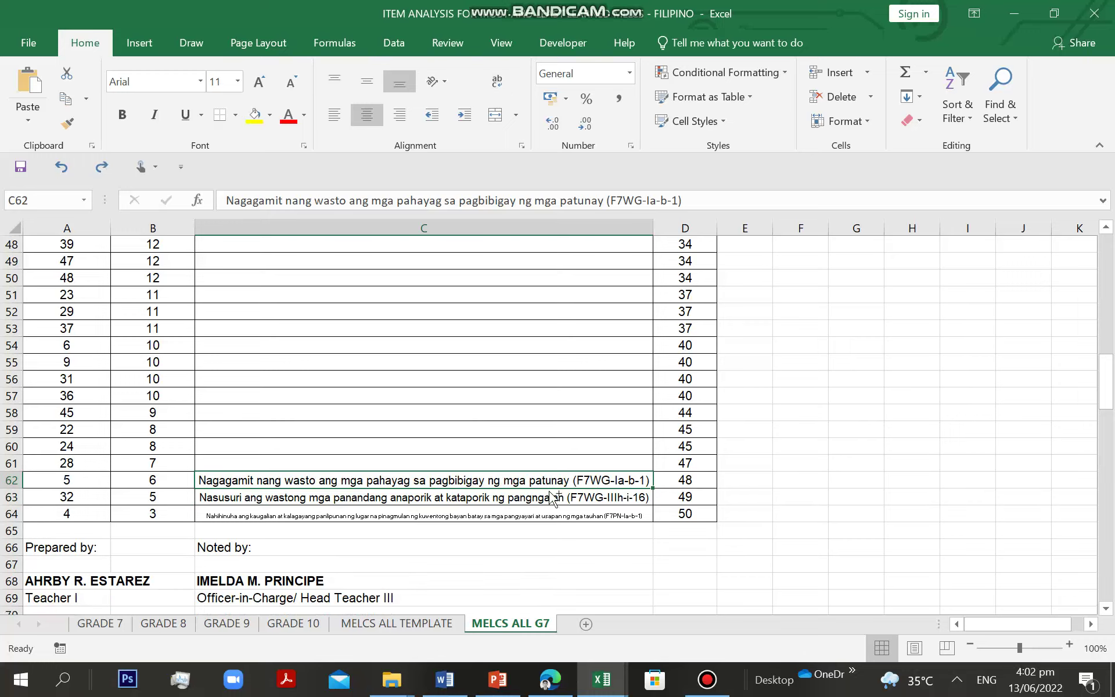
# Undo the code entry in C62, keep the description, and append the code in parentheses again as (F7WG-Ia-b1)
pyautogui.hotkey('ctrl', 'z')
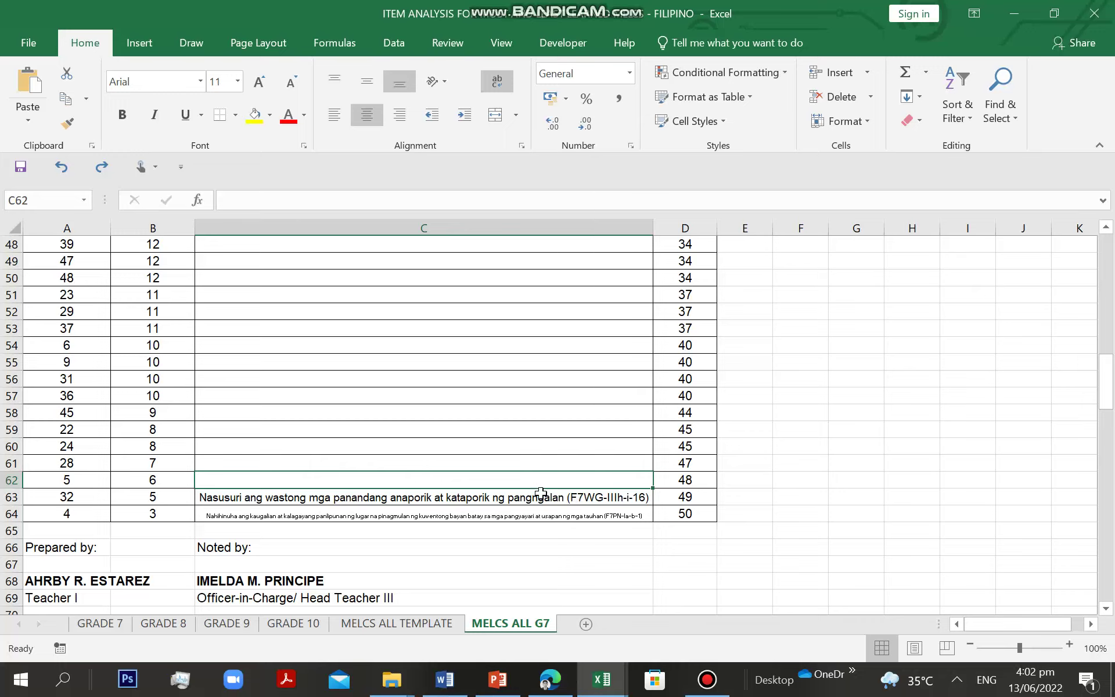
pyautogui.hotkey('ctrl', 'y')
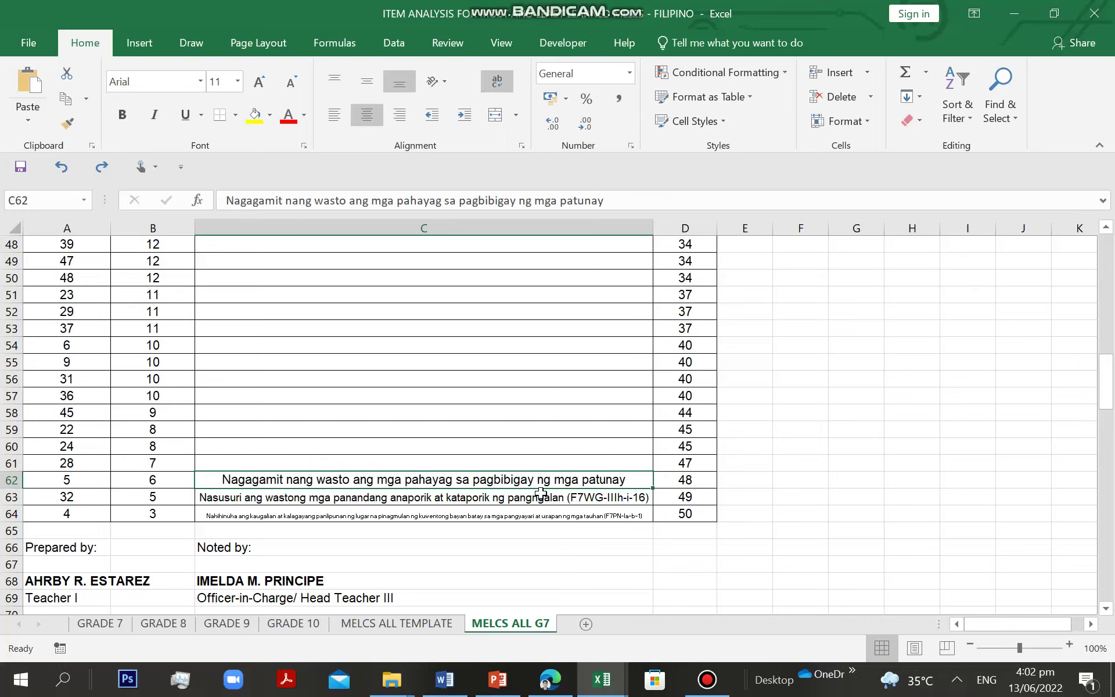
pyautogui.doubleClick(638, 482)
pyautogui.write('(F7WG-Ia-b  1)')
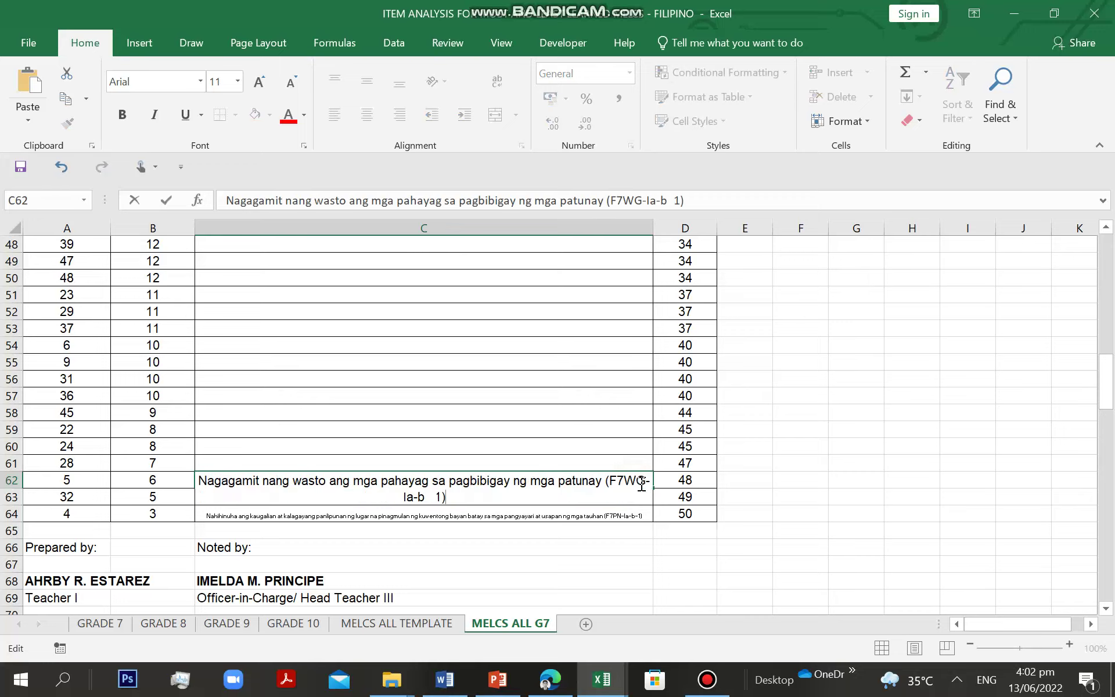
pyautogui.press('BackSpace')
pyautogui.press('BackSpace')
pyautogui.press('Return')
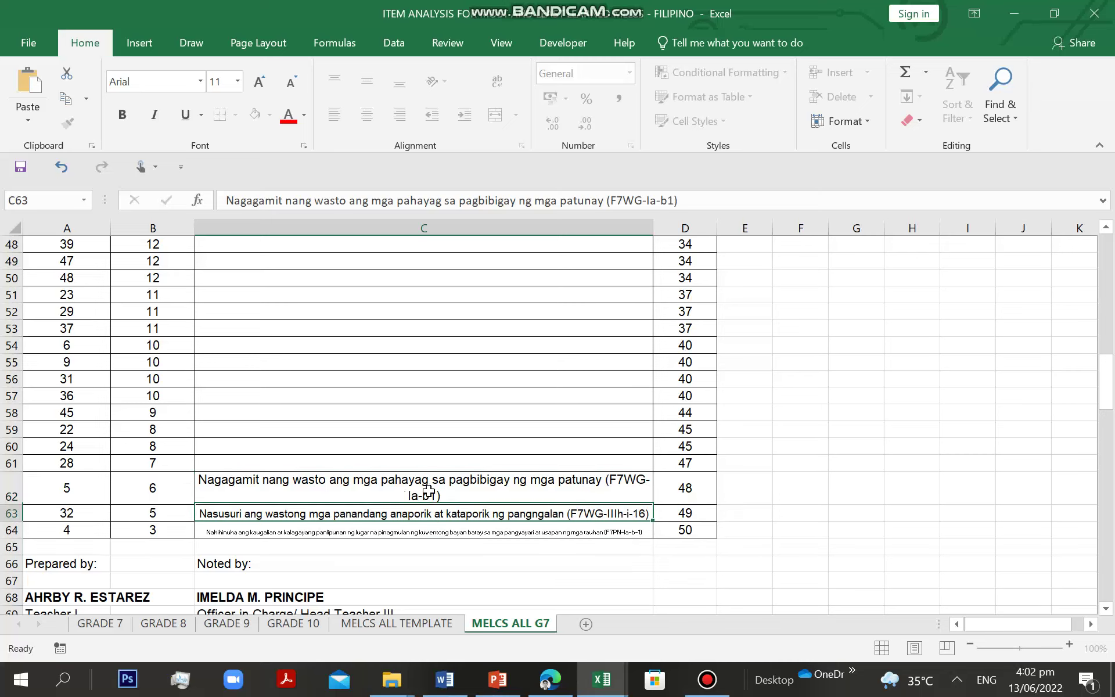
# Add a hyphen after b1 in C62's code, remove and restore the hyphen after F7WG, and check the code in the Edge PDF
pyautogui.click(428, 491)
pyautogui.doubleClick(429, 491)
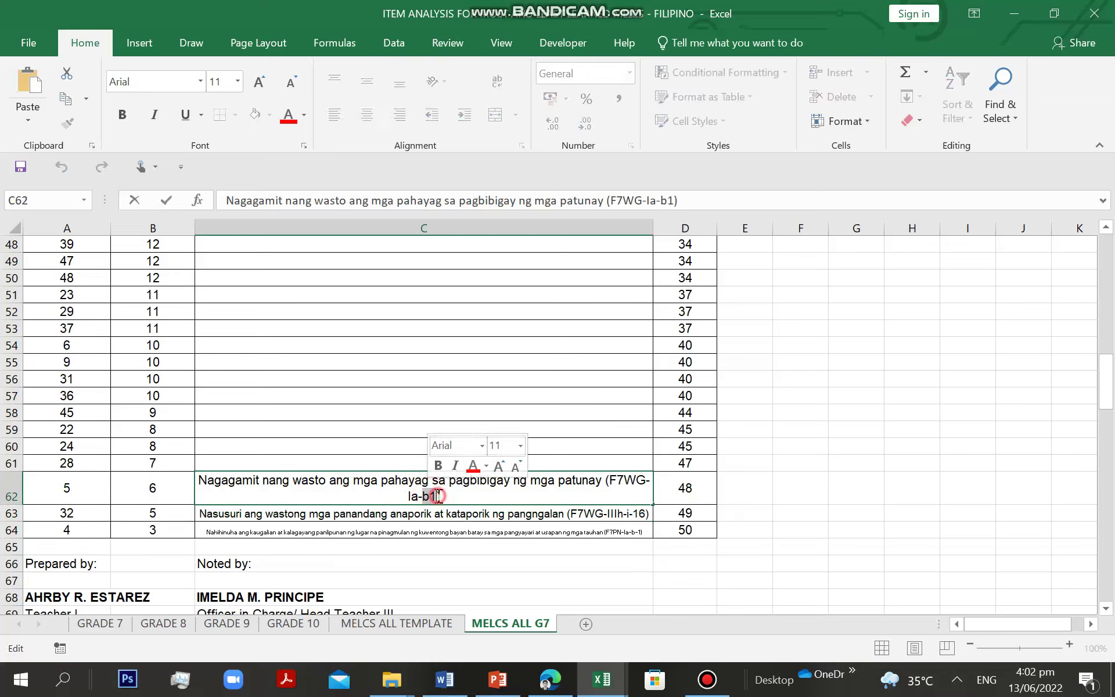
pyautogui.write('-')
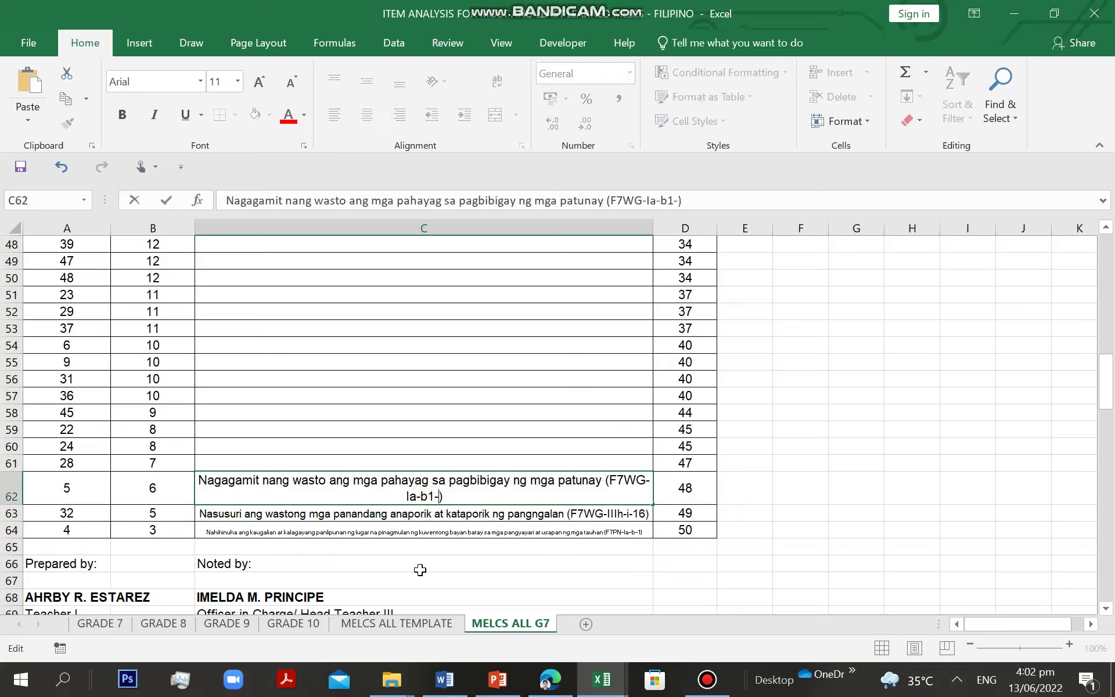
pyautogui.click(400, 499)
pyautogui.press('BackSpace')
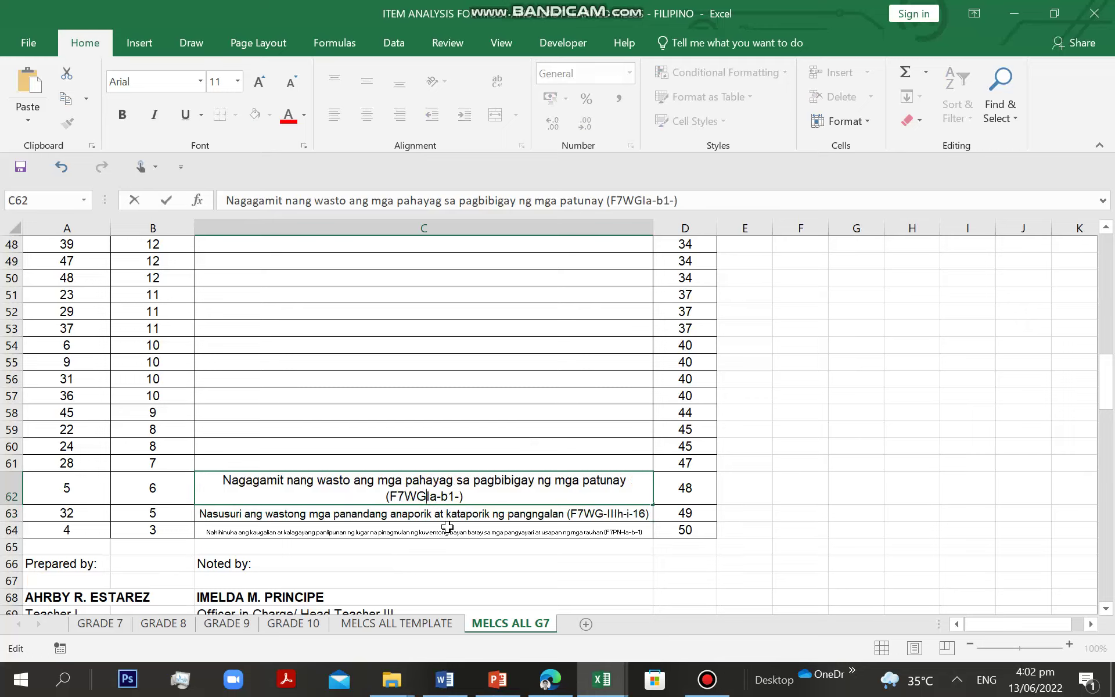
pyautogui.click(548, 689)
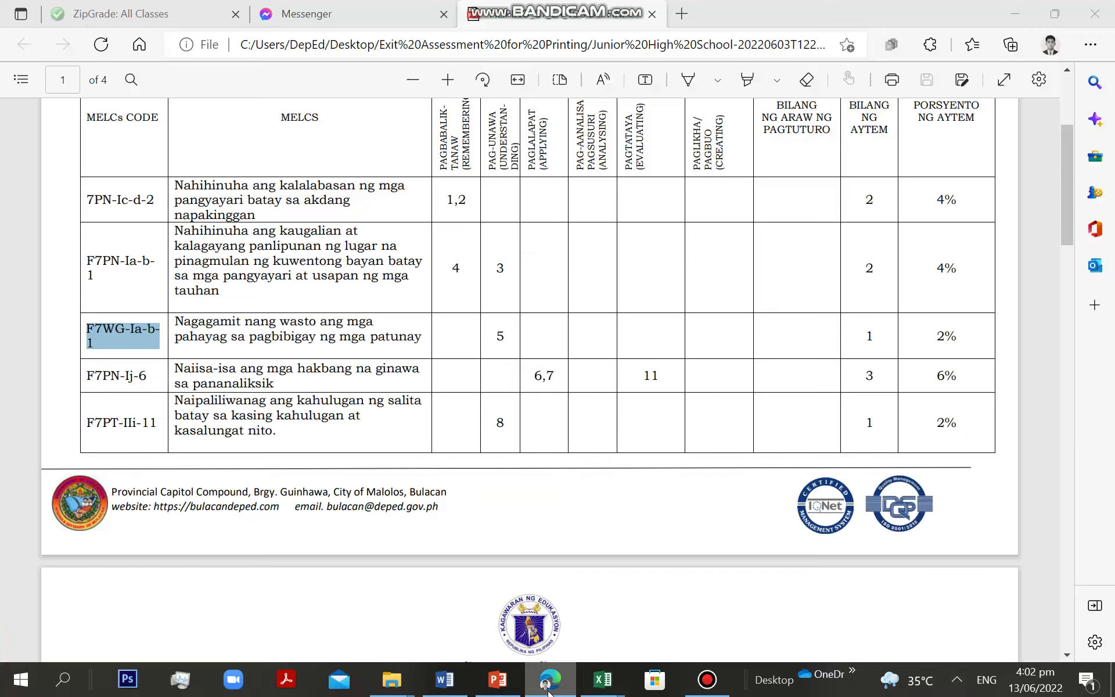
pyautogui.click(549, 690)
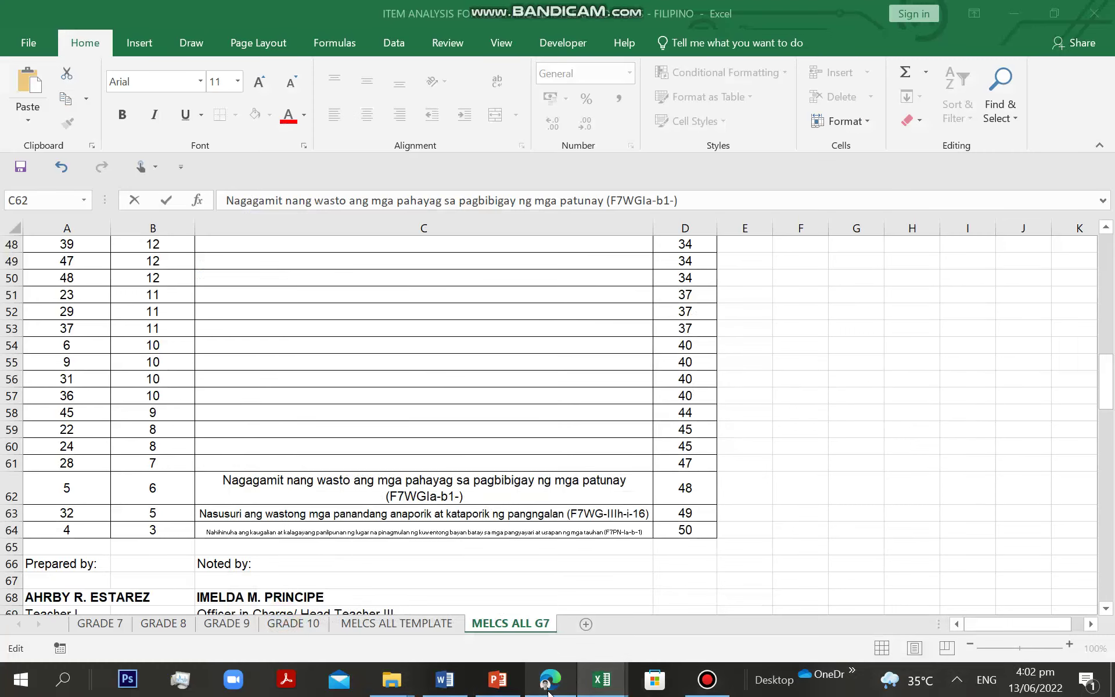
pyautogui.write('-')
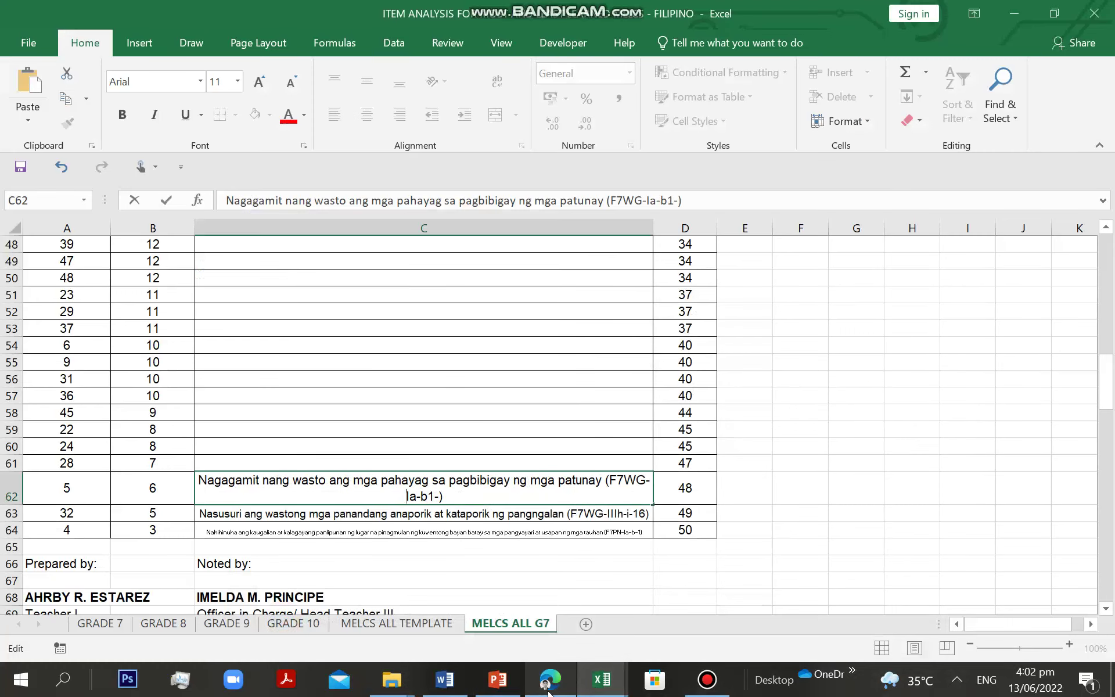
# Commit the edit and turn off text wrapping for cell C62 so the description fits on a single line
pyautogui.click(589, 562)
pyautogui.click(494, 485)
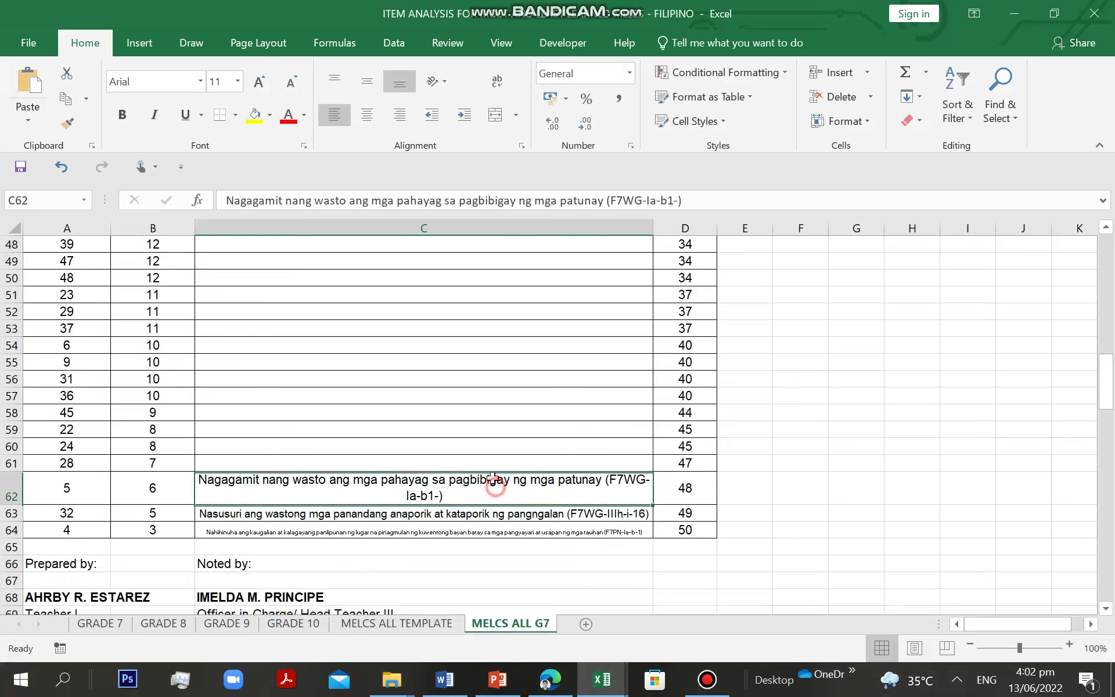
pyautogui.click(505, 83)
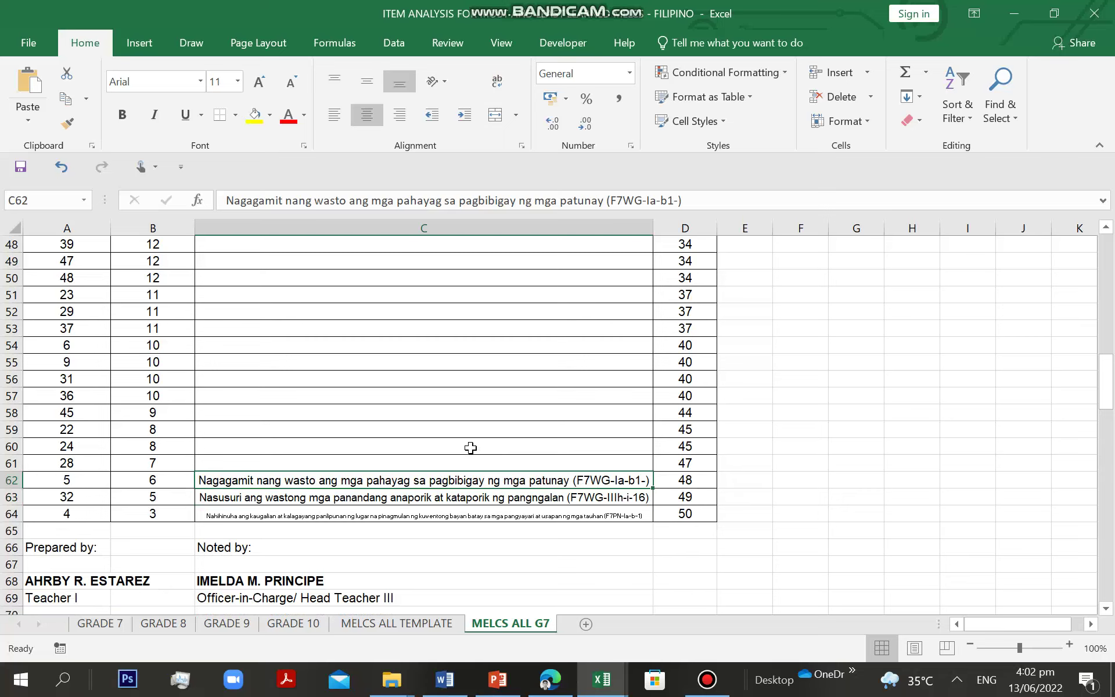
# Check item 5's MELC code in the Edge PDF and correct the code in C62 to read (F7WG-Ia-b-1)
pyautogui.click(550, 681)
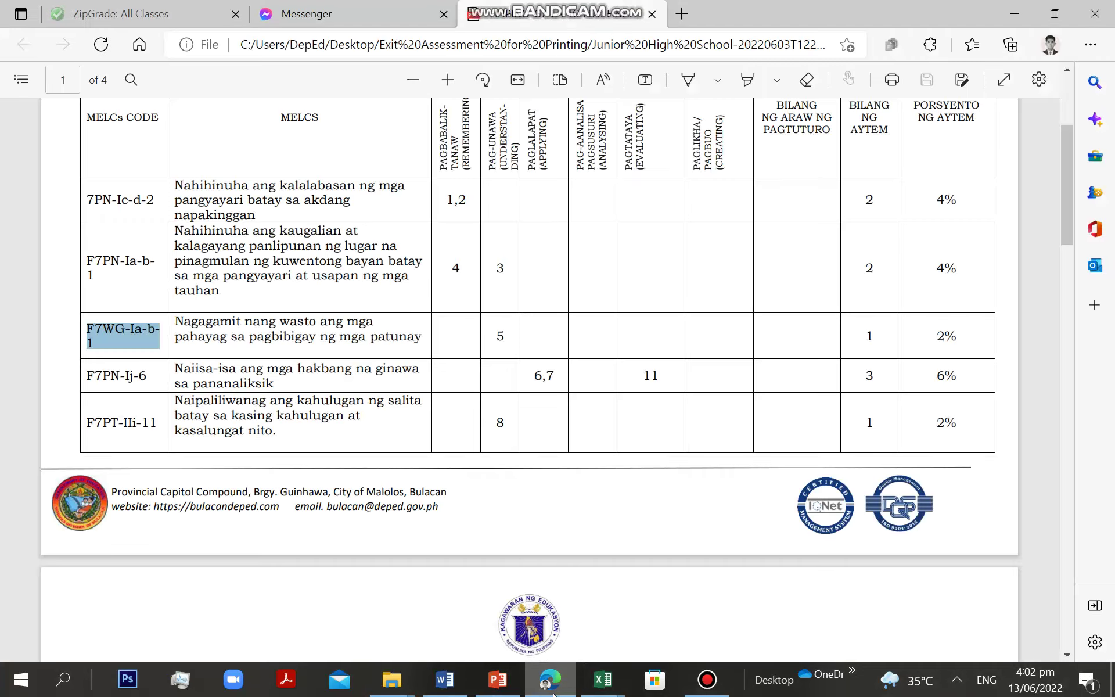
pyautogui.click(551, 681)
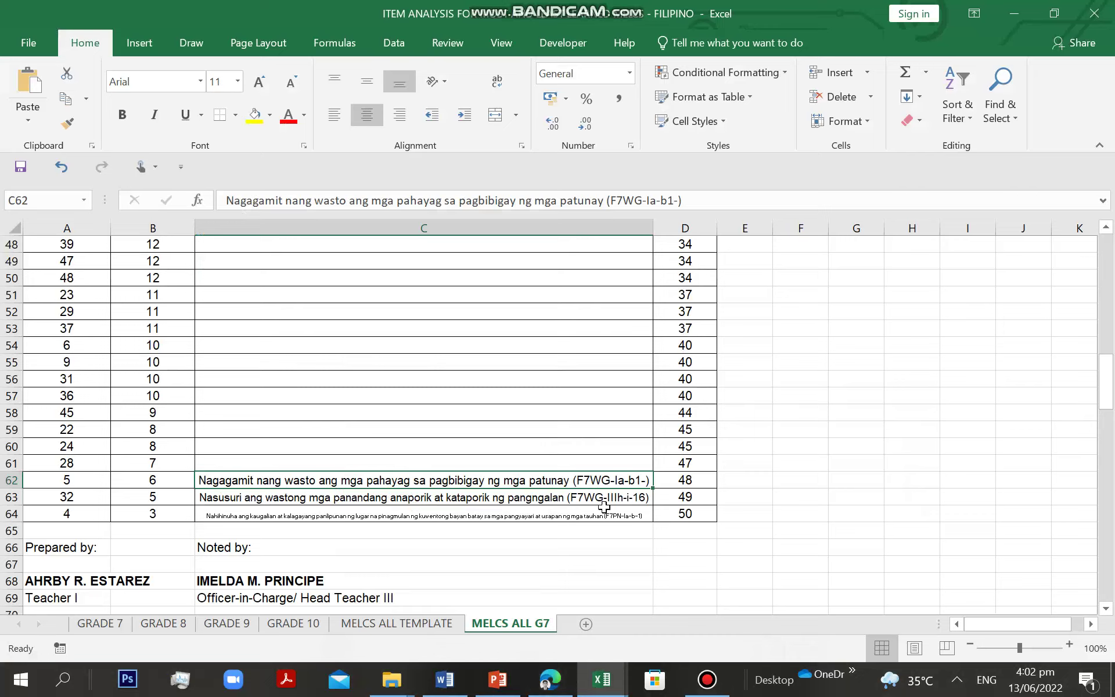
pyautogui.doubleClick(643, 481)
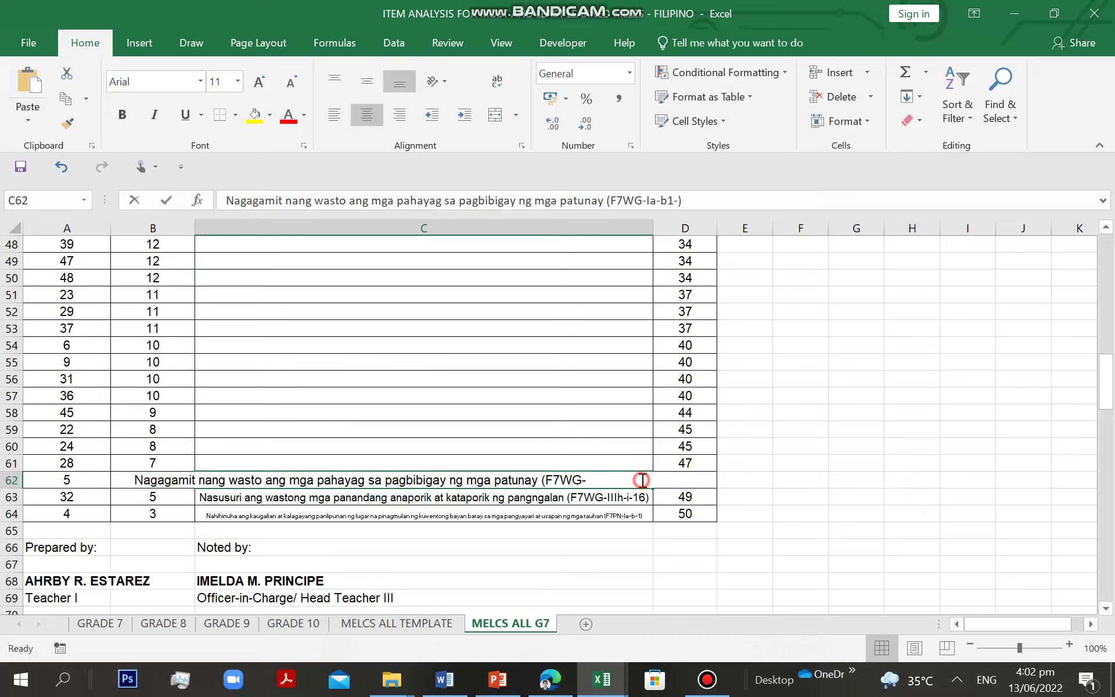
pyautogui.click(663, 480)
pyautogui.press('BackSpace')
pyautogui.press('BackSpace')
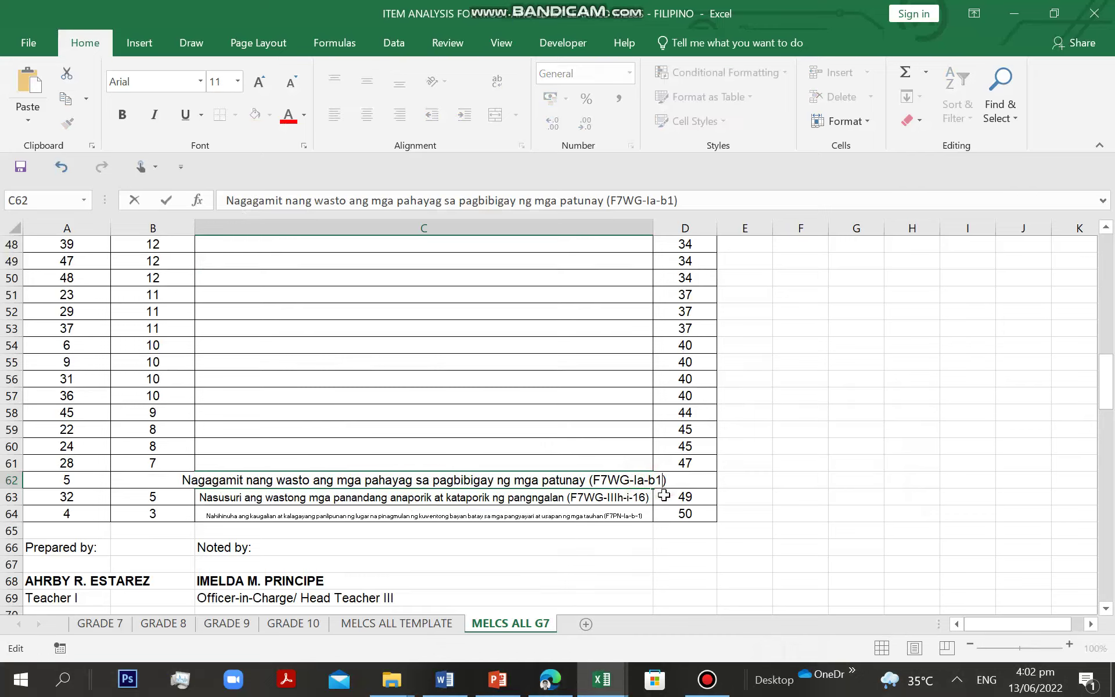
pyautogui.write('-1')
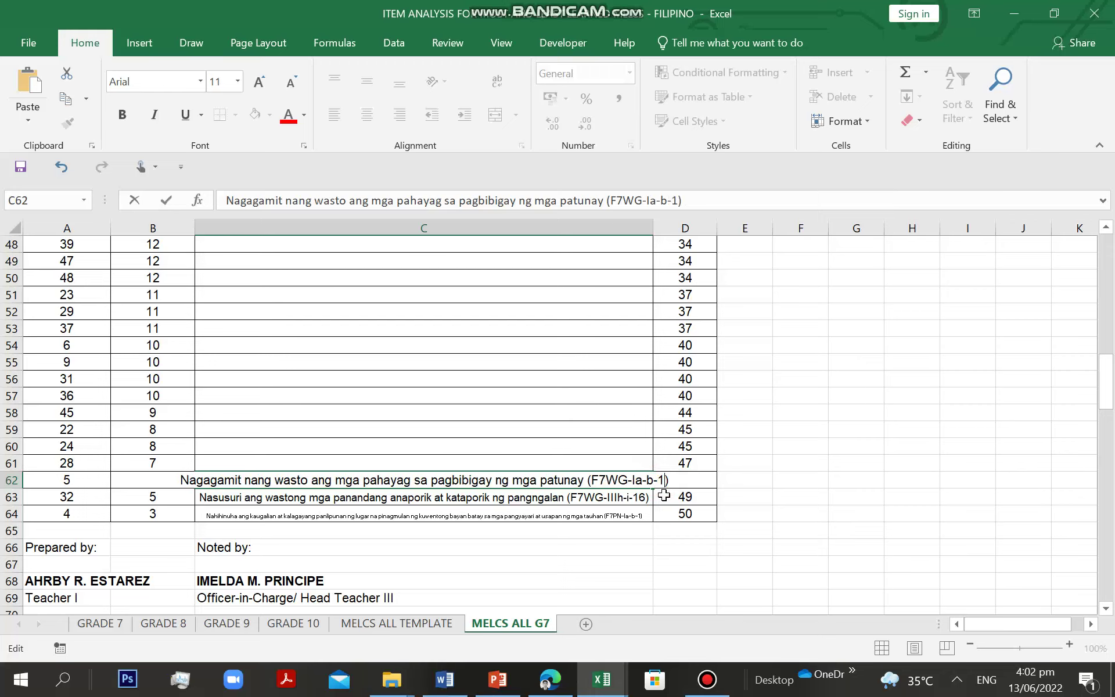
pyautogui.press('Return')
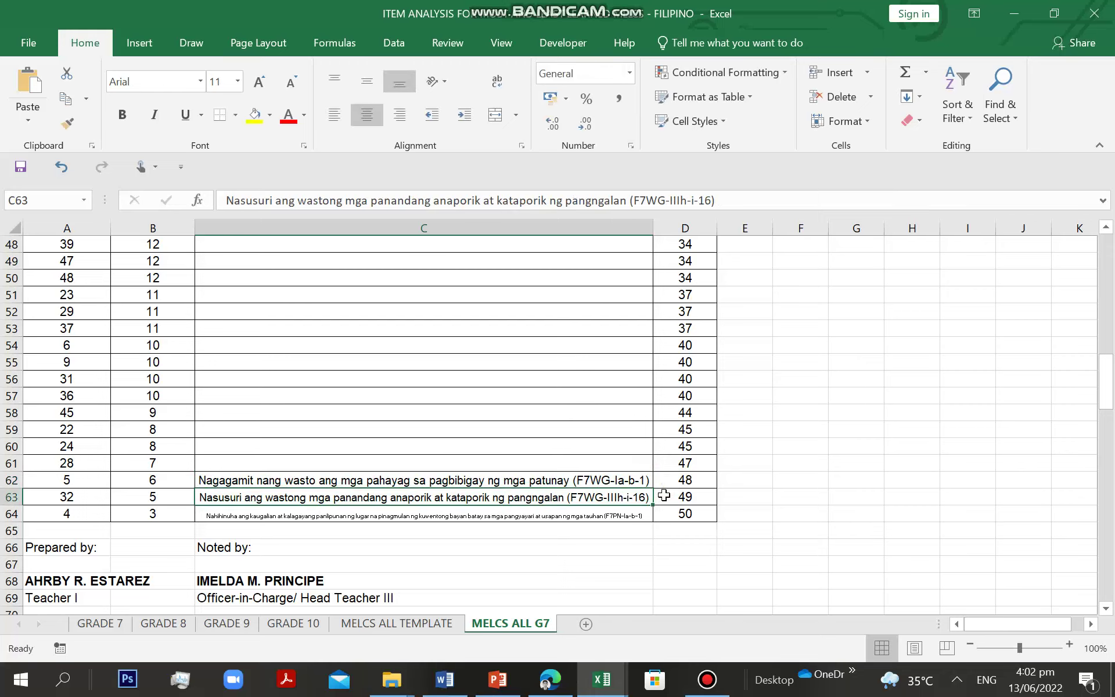
# Copy the MELC code F7PN-Ij-6 from the PDF in Edge and return to the Excel sheet
pyautogui.click(352, 463)
pyautogui.click(726, 681)
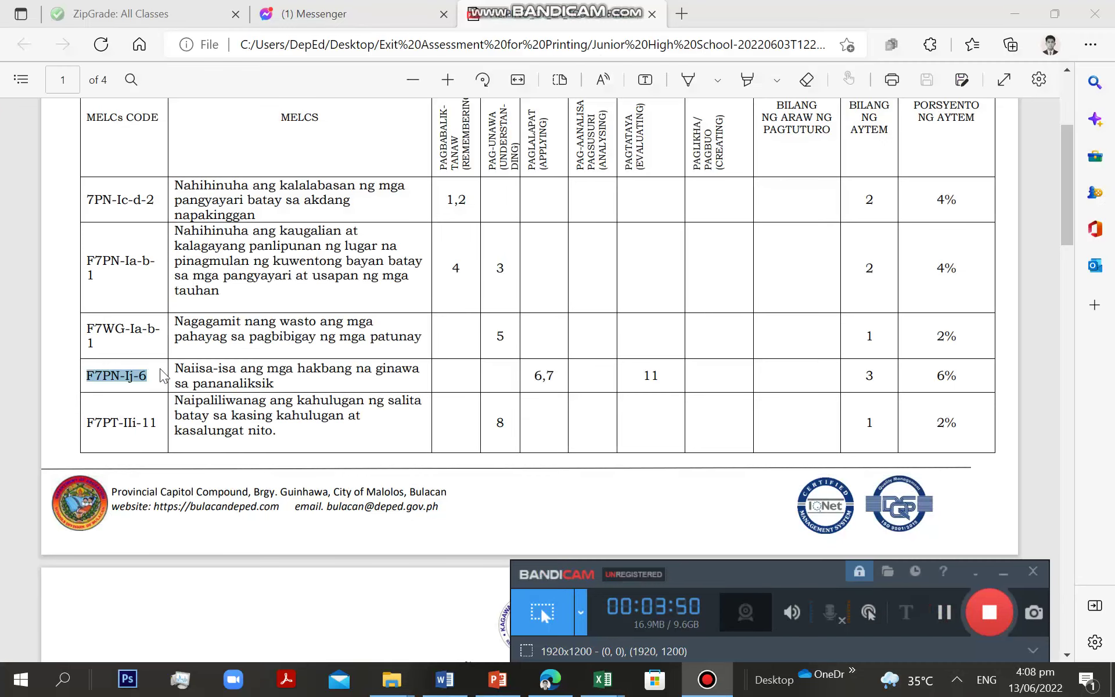
pyautogui.moveTo(150, 375); pyautogui.dragTo(90, 372)
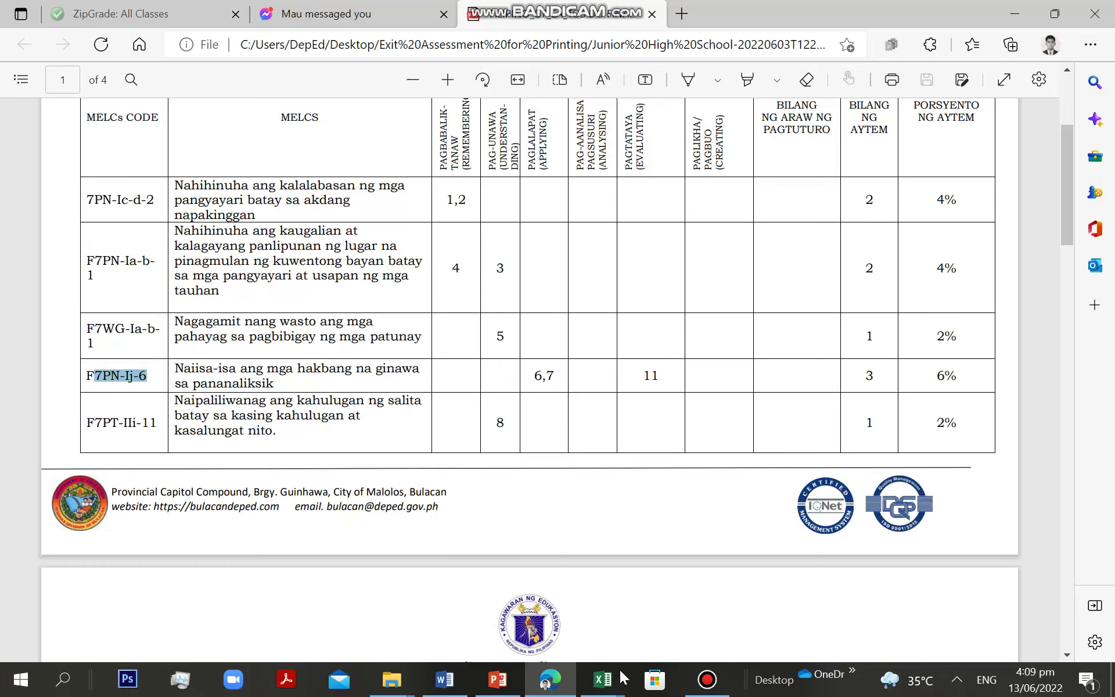
pyautogui.moveTo(603, 678)
pyautogui.click(463, 580)
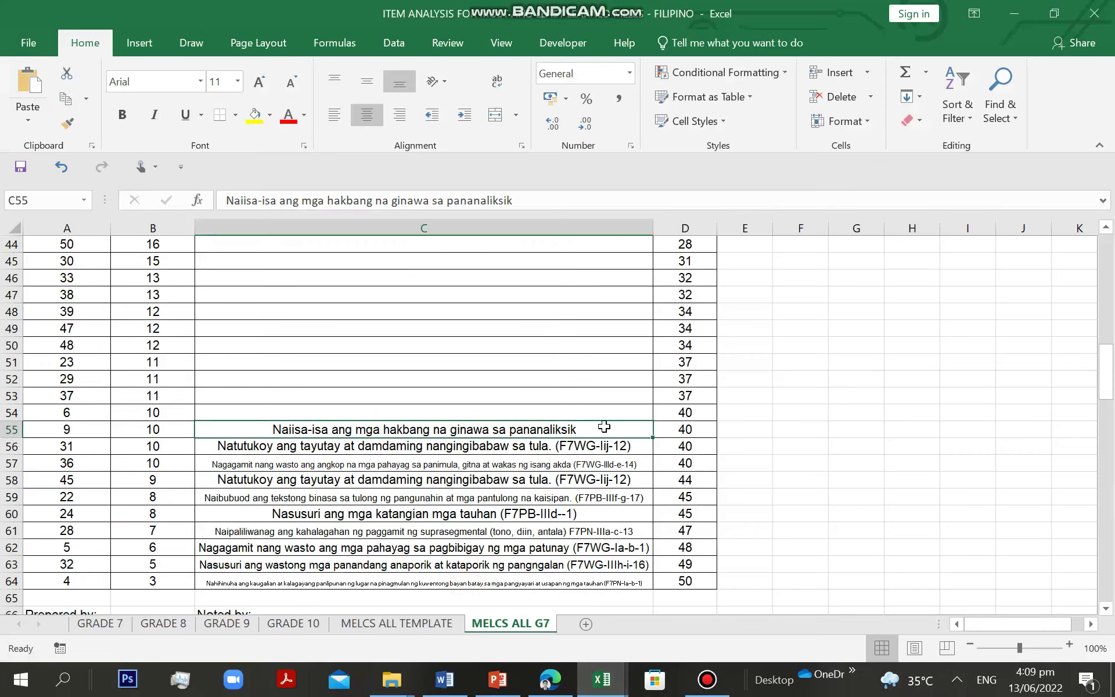
# Append the code in parentheses, (F7PN-Ij-6), to the description in cell C55
pyautogui.doubleClick(600, 427)
pyautogui.write('(')
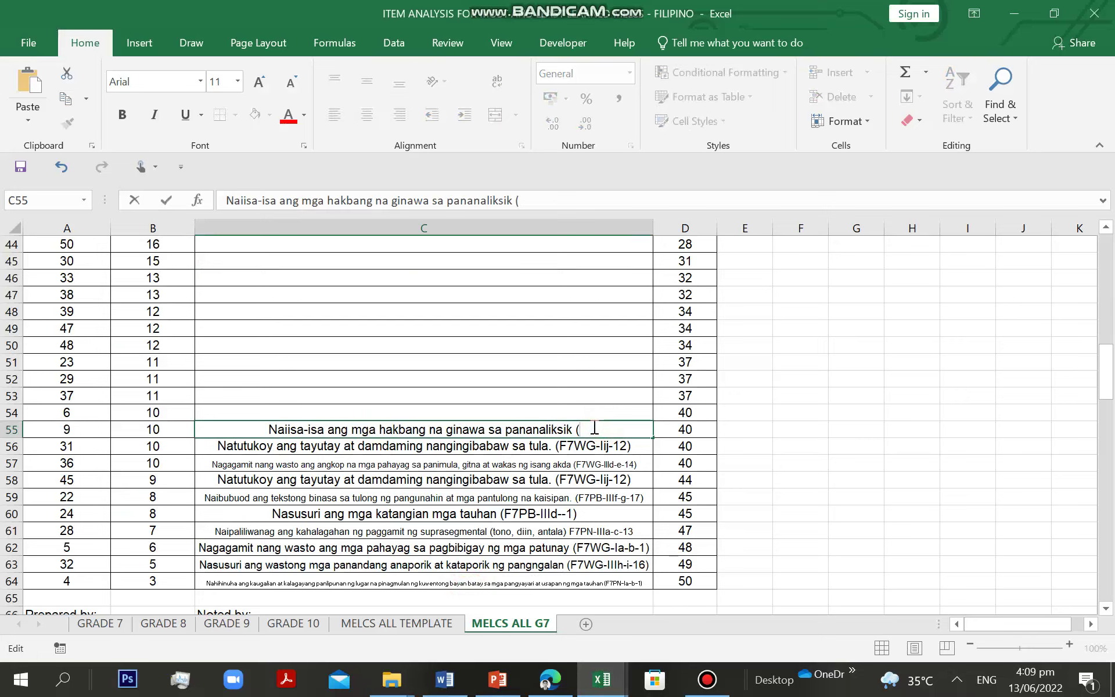
pyautogui.write('F7PN-Ij-6)')
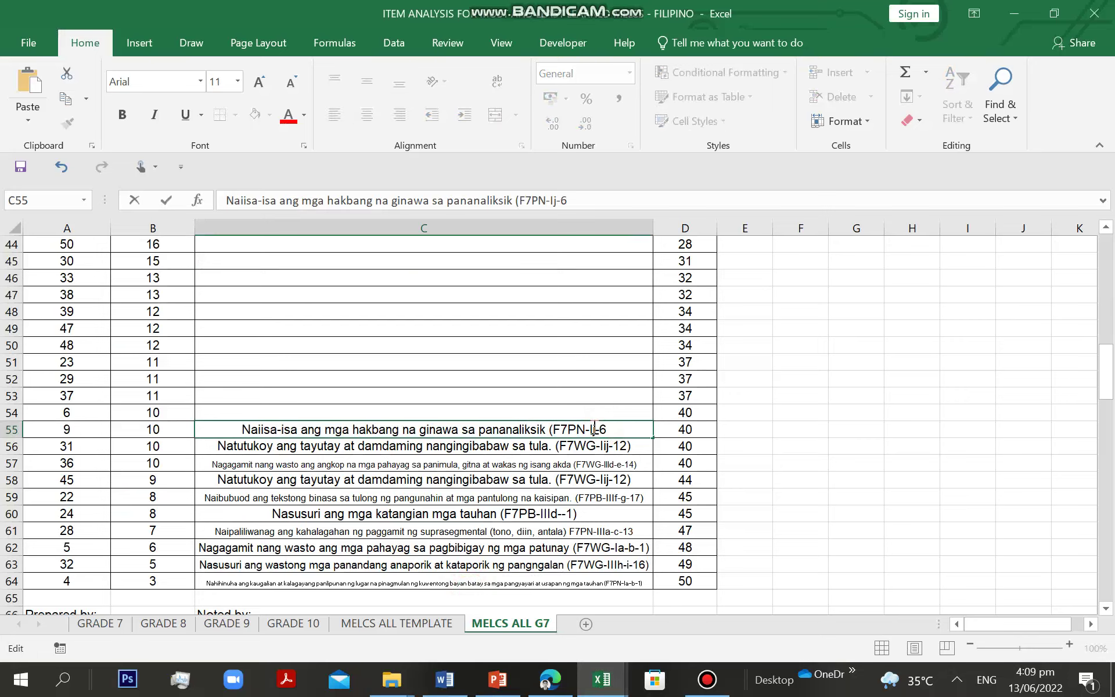
pyautogui.click(576, 467)
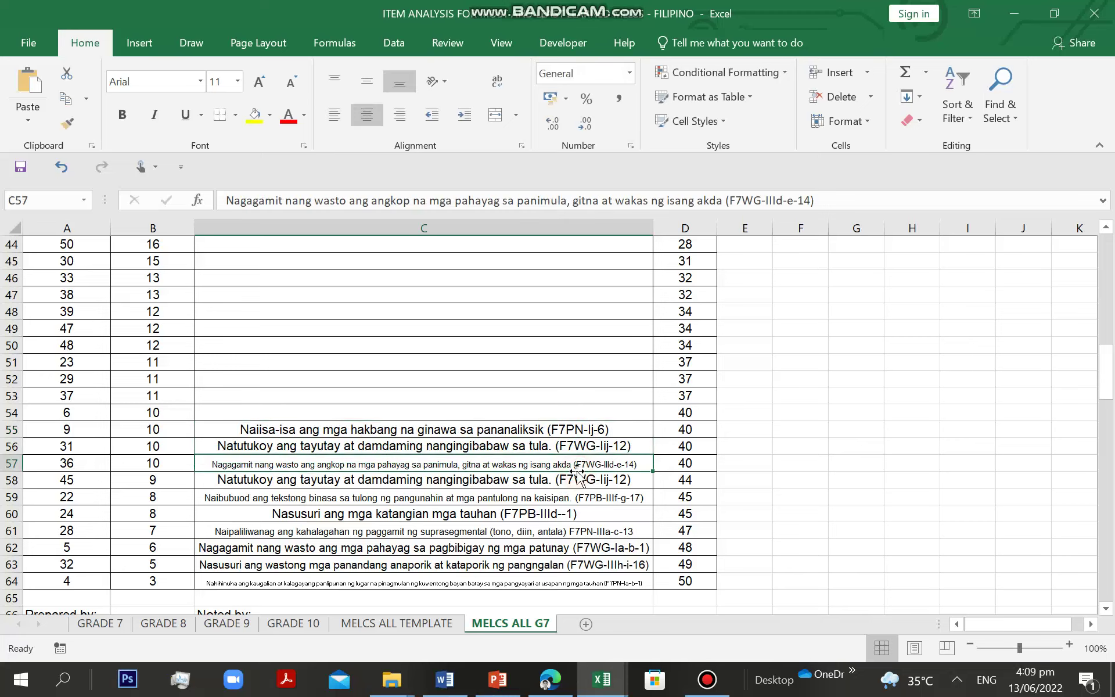
# Count ten rows up from row 64 to row 55 and copy their item numbers, frequencies and descriptions, A55:C64
pyautogui.click(388, 583)
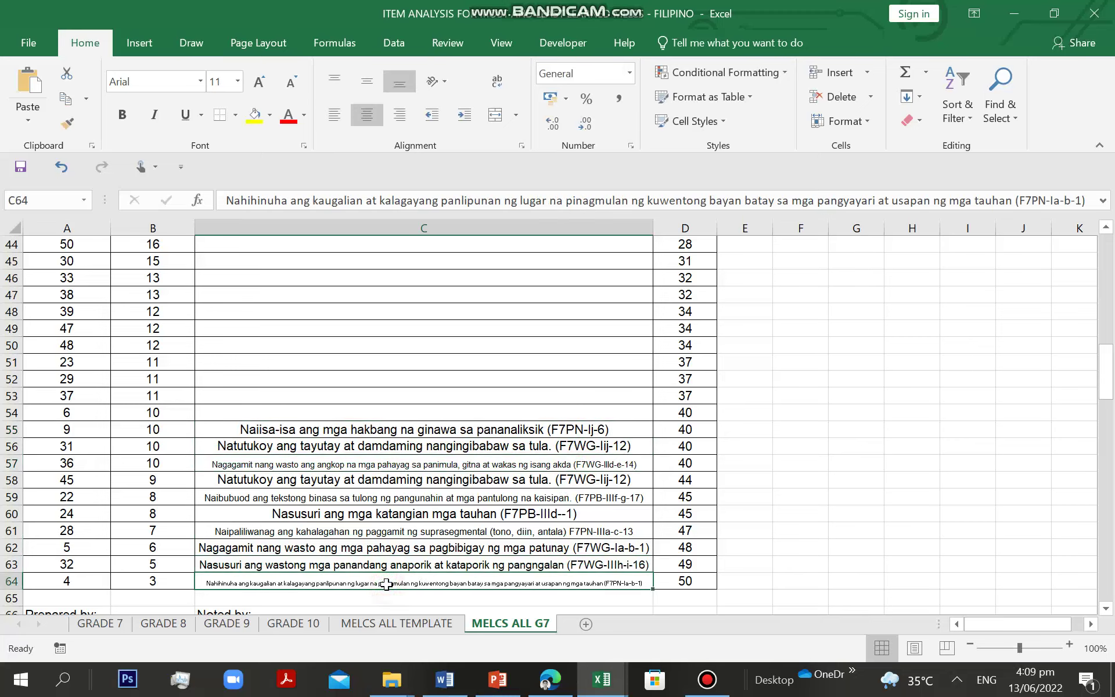
pyautogui.press('Up')
pyautogui.press('Up')
pyautogui.press('Up')
pyautogui.press('Up')
pyautogui.press('Up')
pyautogui.press('Up')
pyautogui.press('Up')
pyautogui.press('Up')
pyautogui.press('Up')
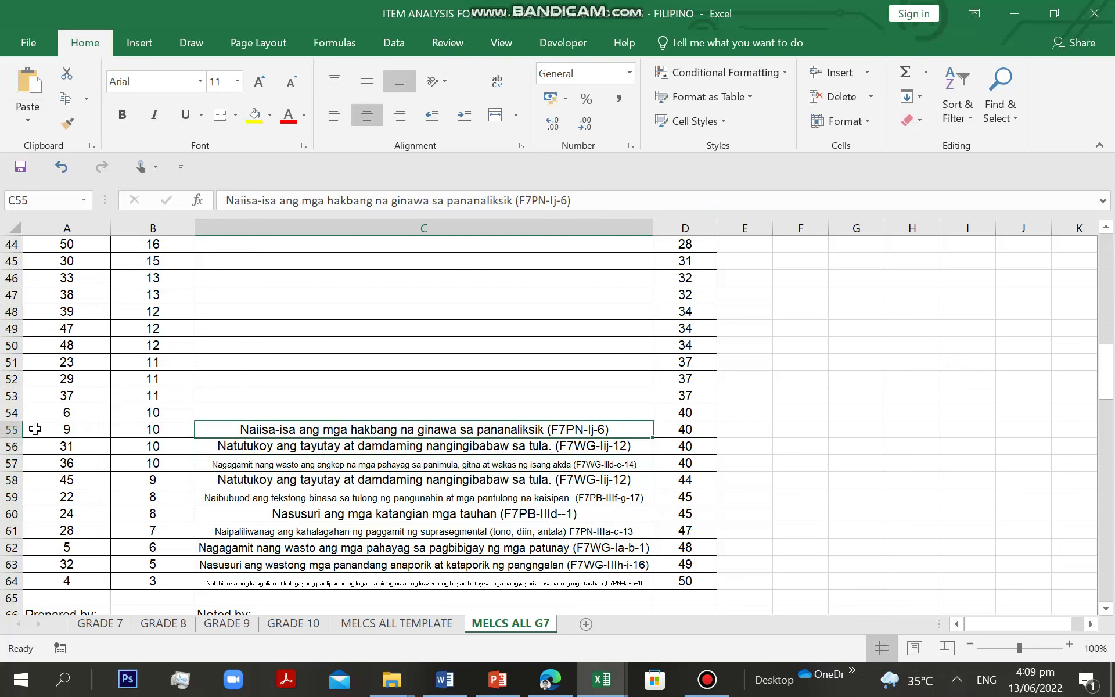
pyautogui.moveTo(65, 423); pyautogui.dragTo(461, 582)
pyautogui.hotkey('ctrl', 'c')
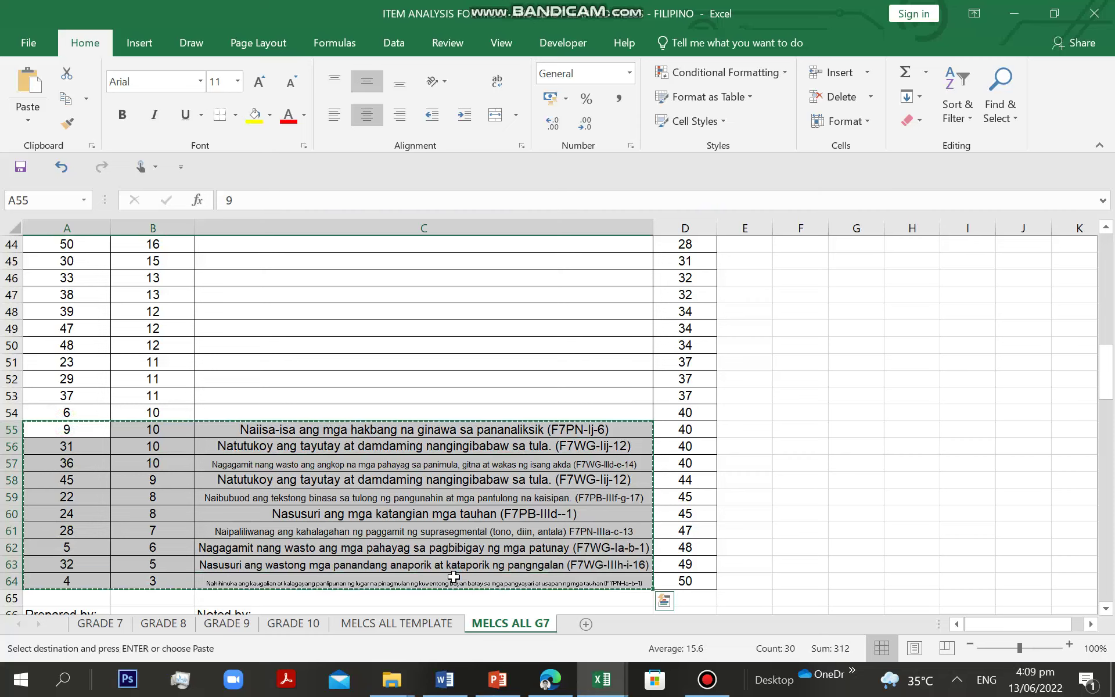
# Paste the copied rows as values only into the GRADE 7 sheet's least learned skills table, starting at B27
pyautogui.click(113, 624)
pyautogui.scroll(-3, 319, 486)
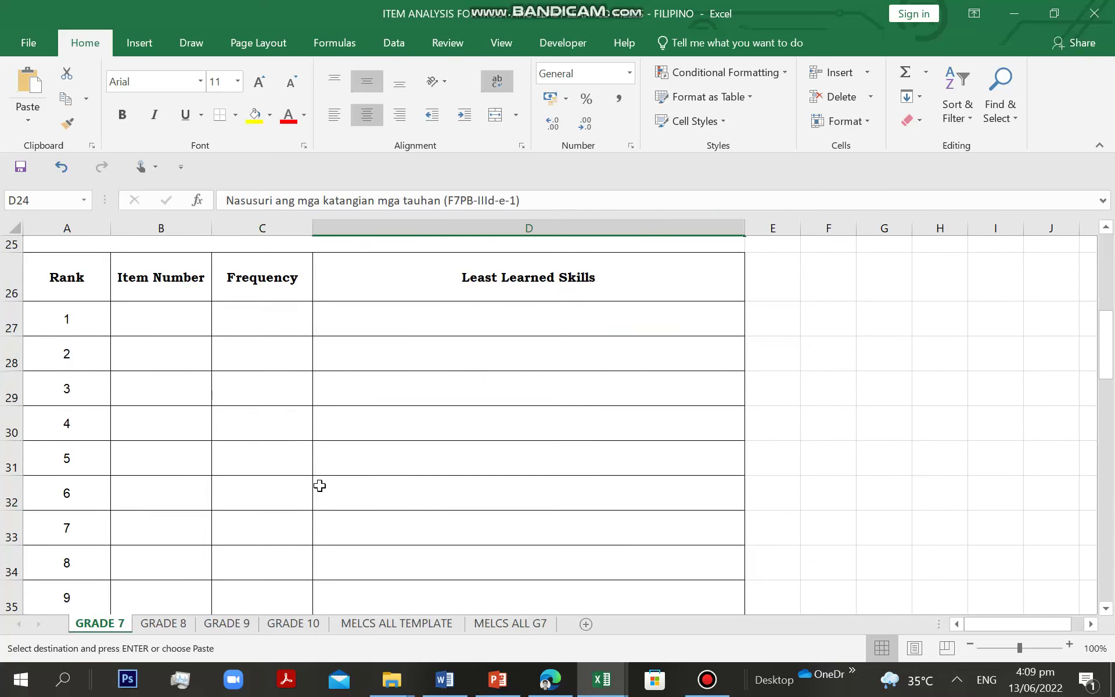
pyautogui.click(164, 322)
pyautogui.rightClick(164, 321)
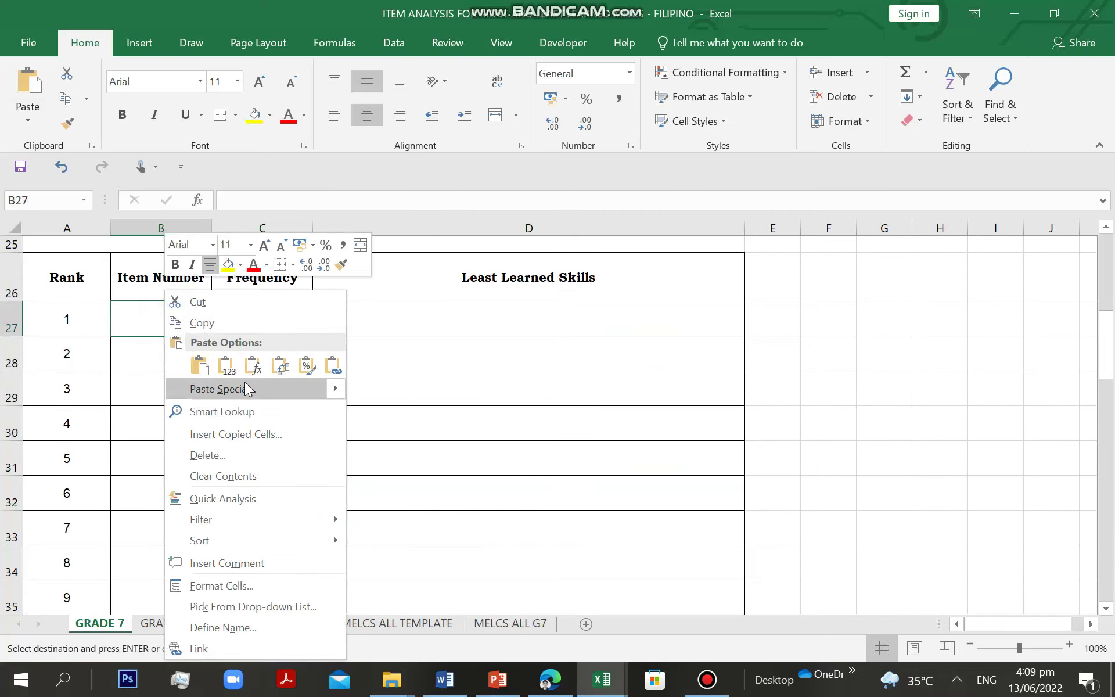
pyautogui.click(226, 363)
# Sort the pasted rows without headers by Column C and then by Column B, both from smallest to largest
pyautogui.rightClick(532, 413)
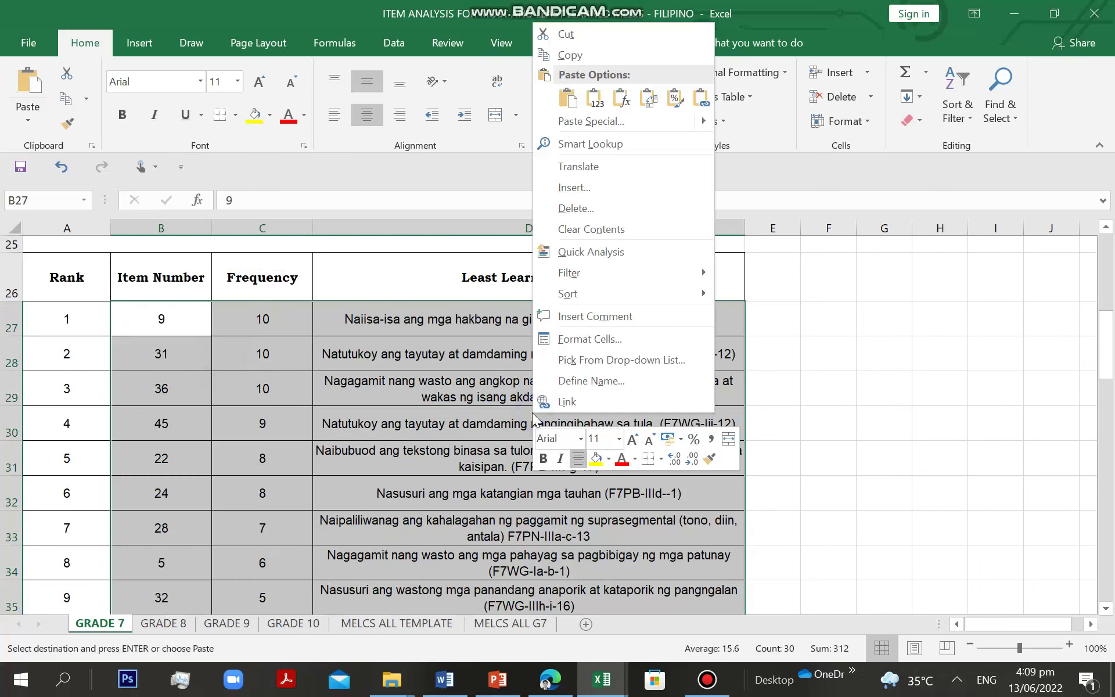
pyautogui.moveTo(601, 294)
pyautogui.click(796, 405)
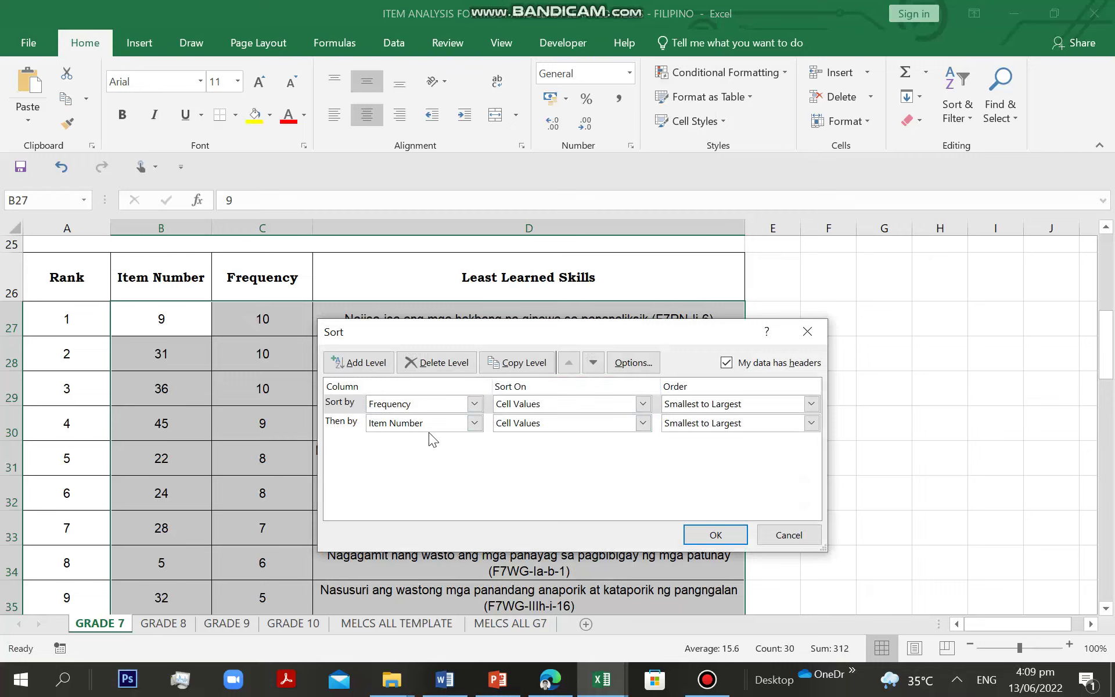
pyautogui.click(727, 363)
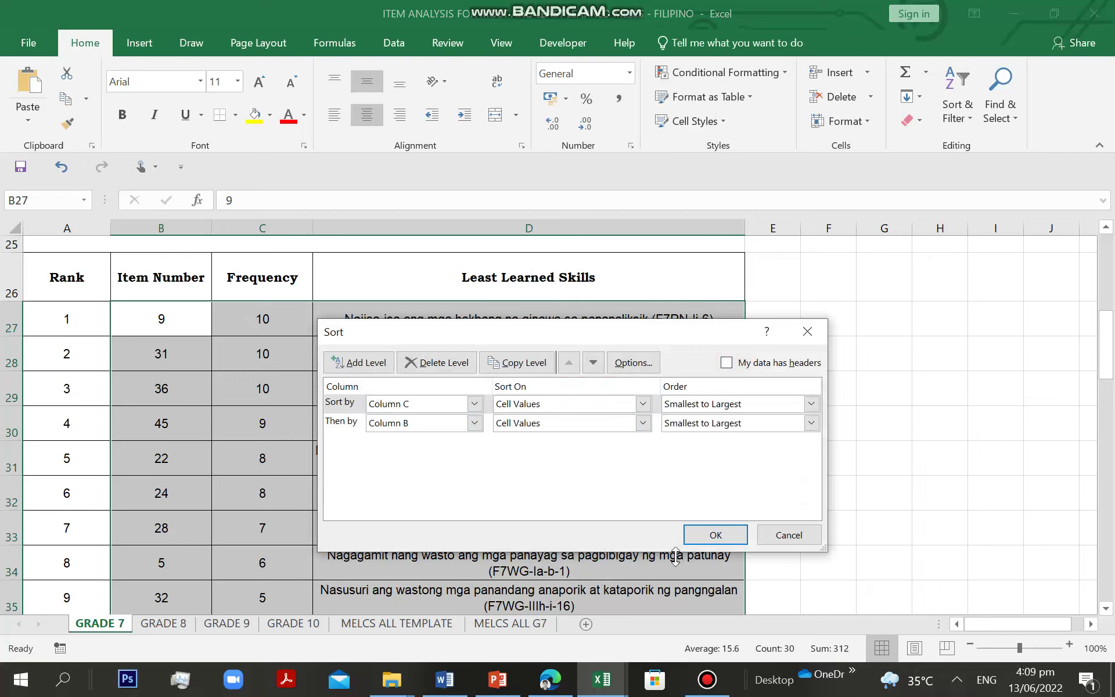
pyautogui.click(716, 534)
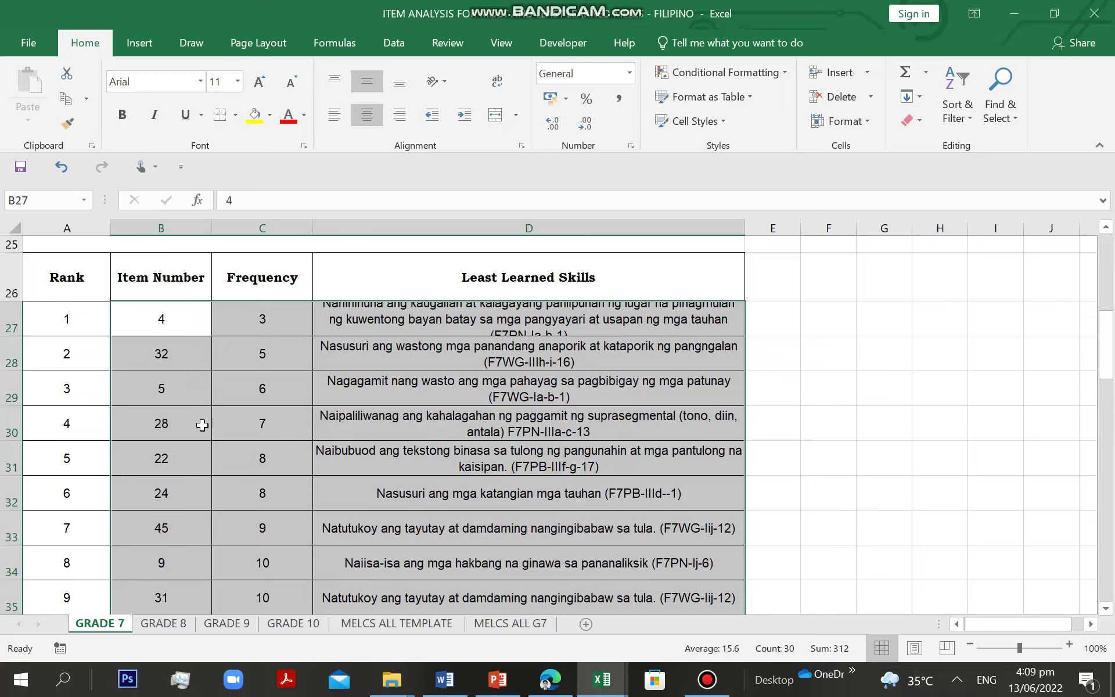
# Examine the order of the values down the Frequency column of the least learned skills table
pyautogui.click(292, 332)
pyautogui.click(291, 344)
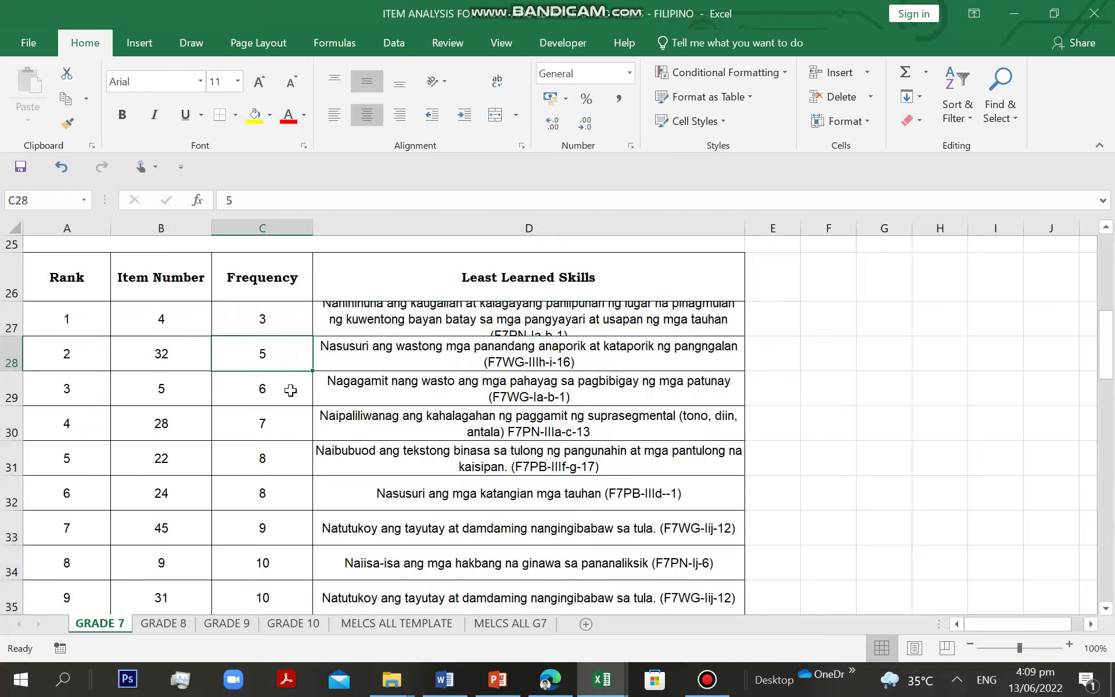
pyautogui.press('Down')
pyautogui.press('Down')
pyautogui.press('Down')
pyautogui.press('Down')
pyautogui.press('Down')
pyautogui.press('Down')
pyautogui.press('Down')
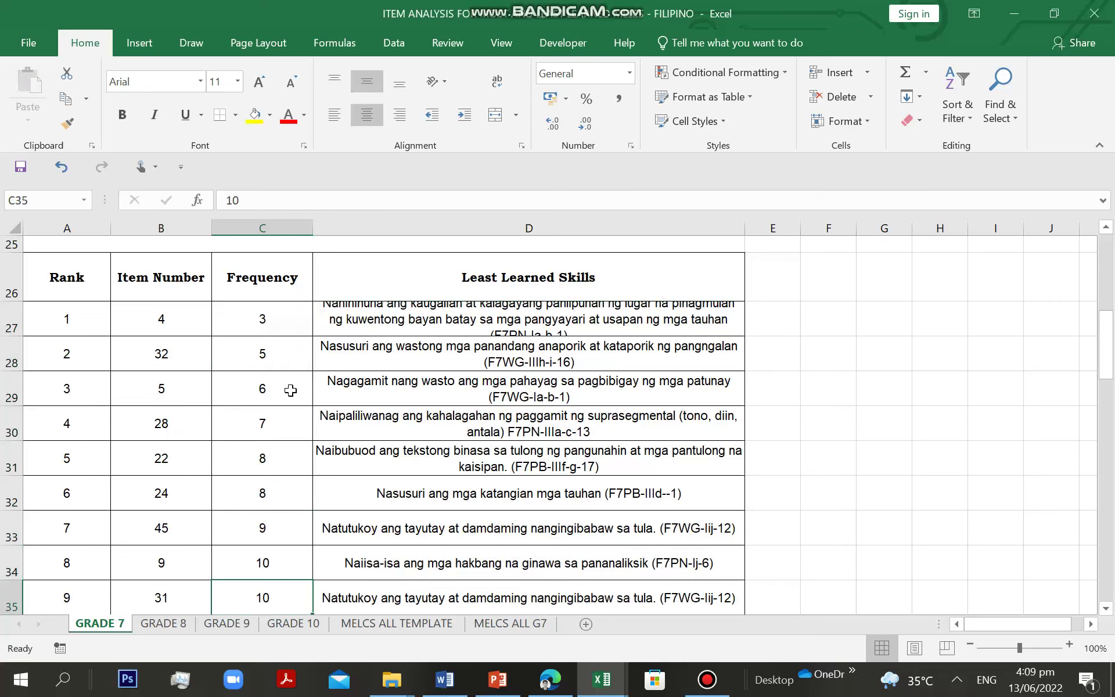
# Enter the note "Repaet the steps to all grades ty." in cell F32, beside the least learned skills table
pyautogui.press('Down')
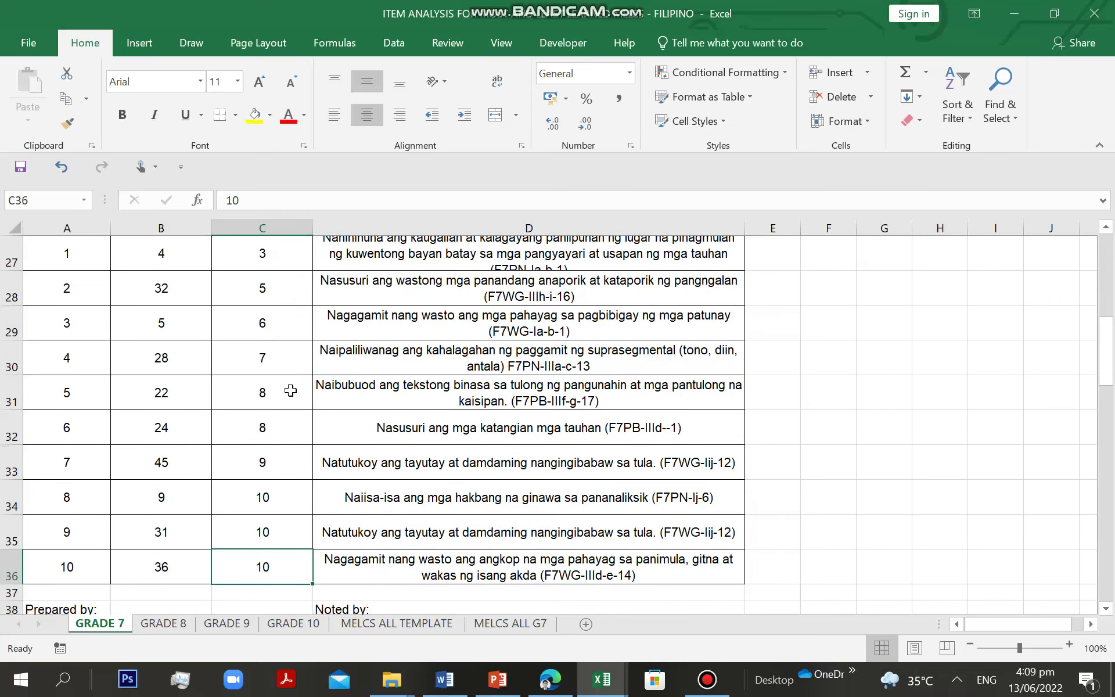
pyautogui.click(815, 451)
pyautogui.click(849, 433)
pyautogui.write('rE')
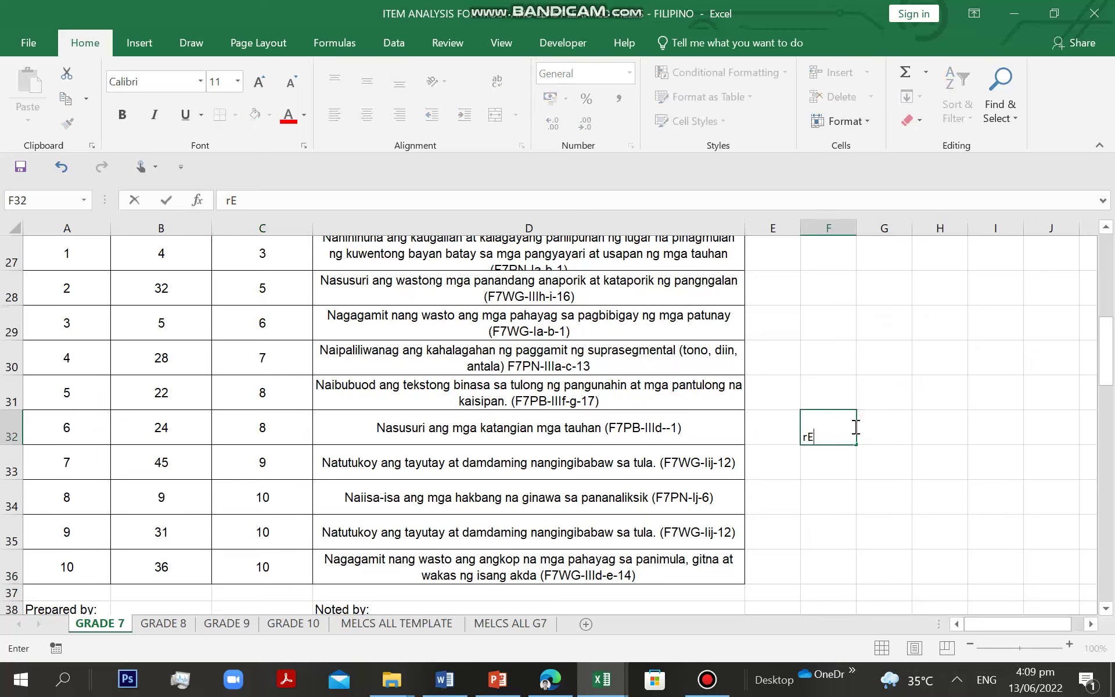
pyautogui.press('BackSpace')
pyautogui.press('BackSpace')
pyautogui.press('BackSpace')
pyautogui.write('rEPAET the')
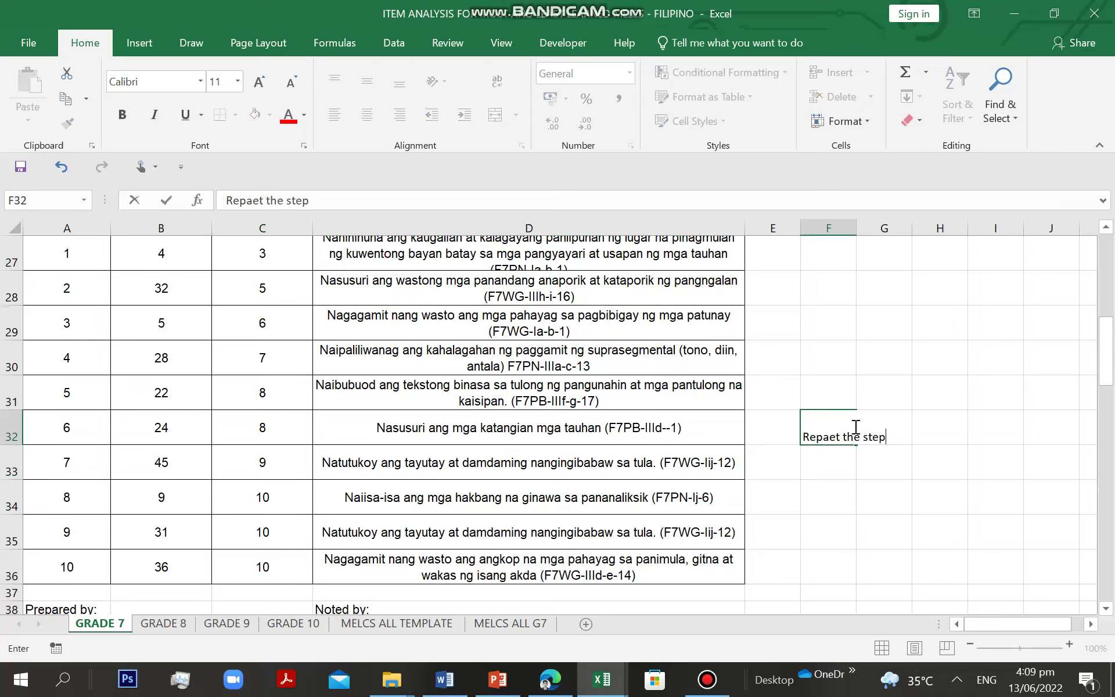
pyautogui.write(' steps to all grades')
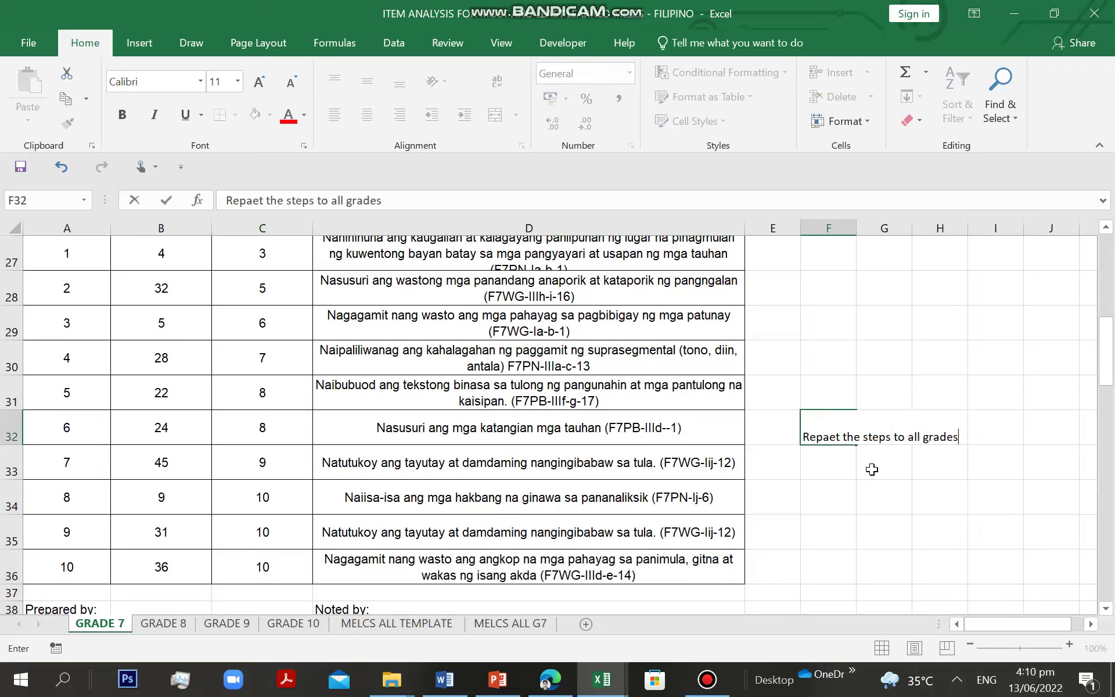
pyautogui.write(' ty.')
pyautogui.click(850, 462)
# Correct the misspelled first word of the note in F32 to "Repeat"
pyautogui.click(842, 429)
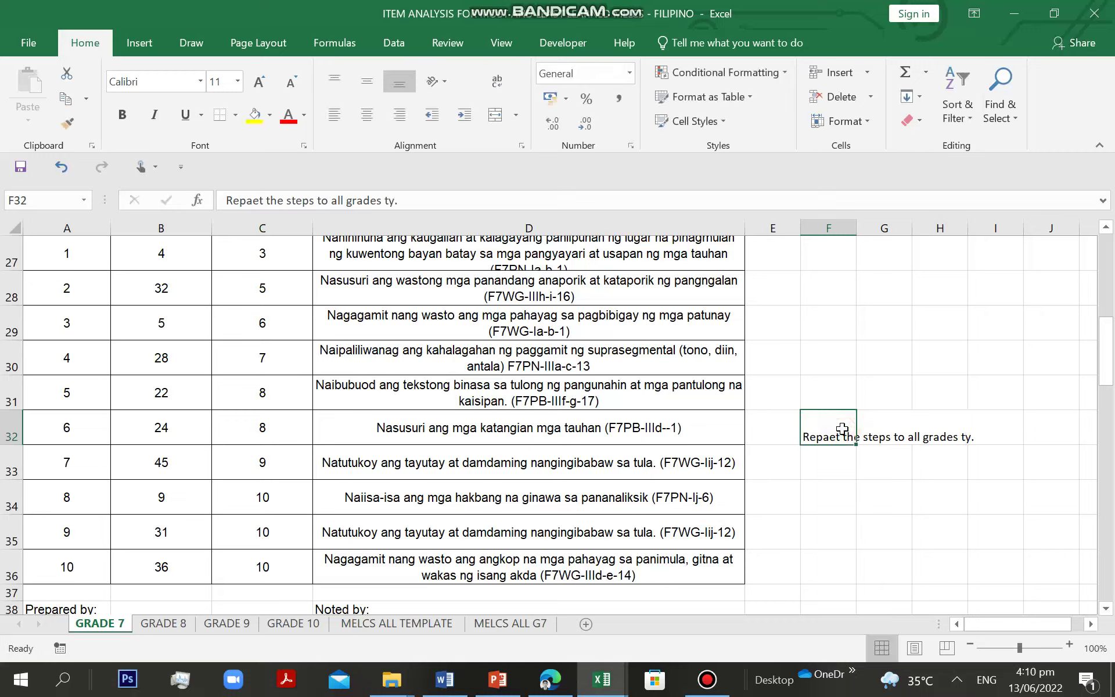
pyautogui.click(248, 201)
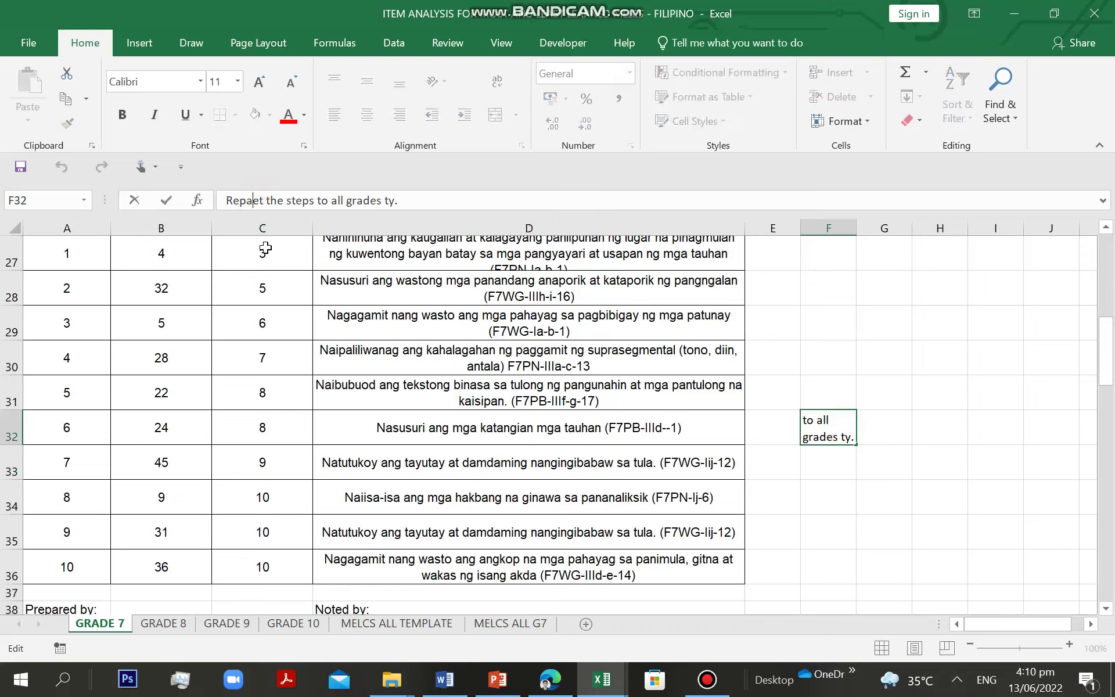
pyautogui.press('BackSpace')
pyautogui.write('a')
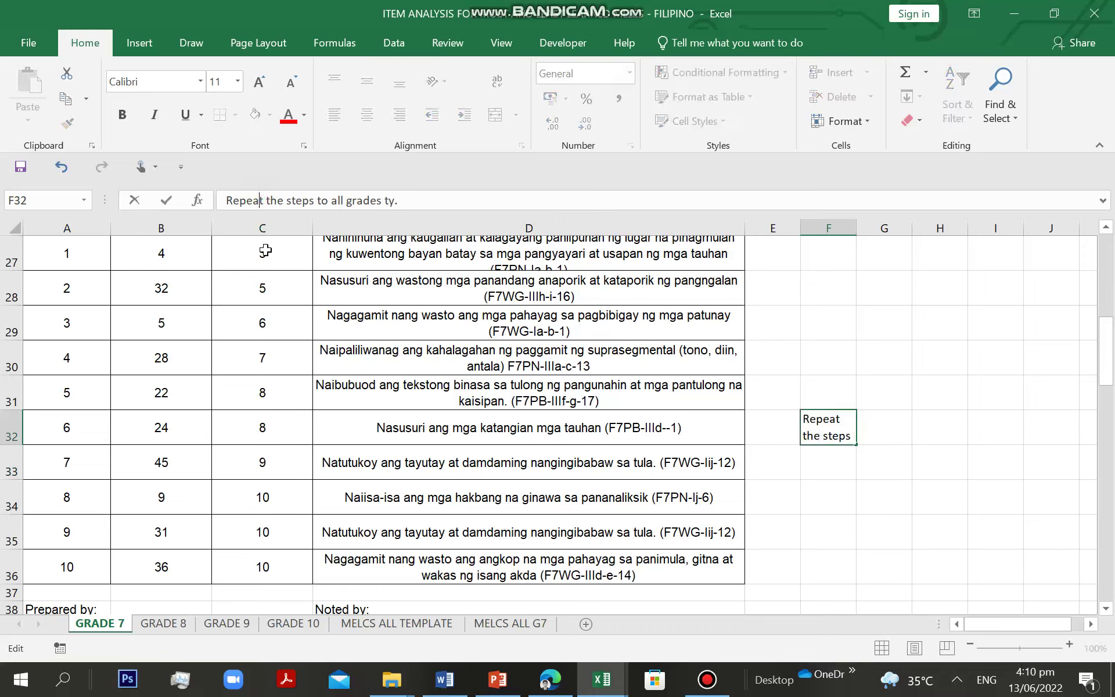